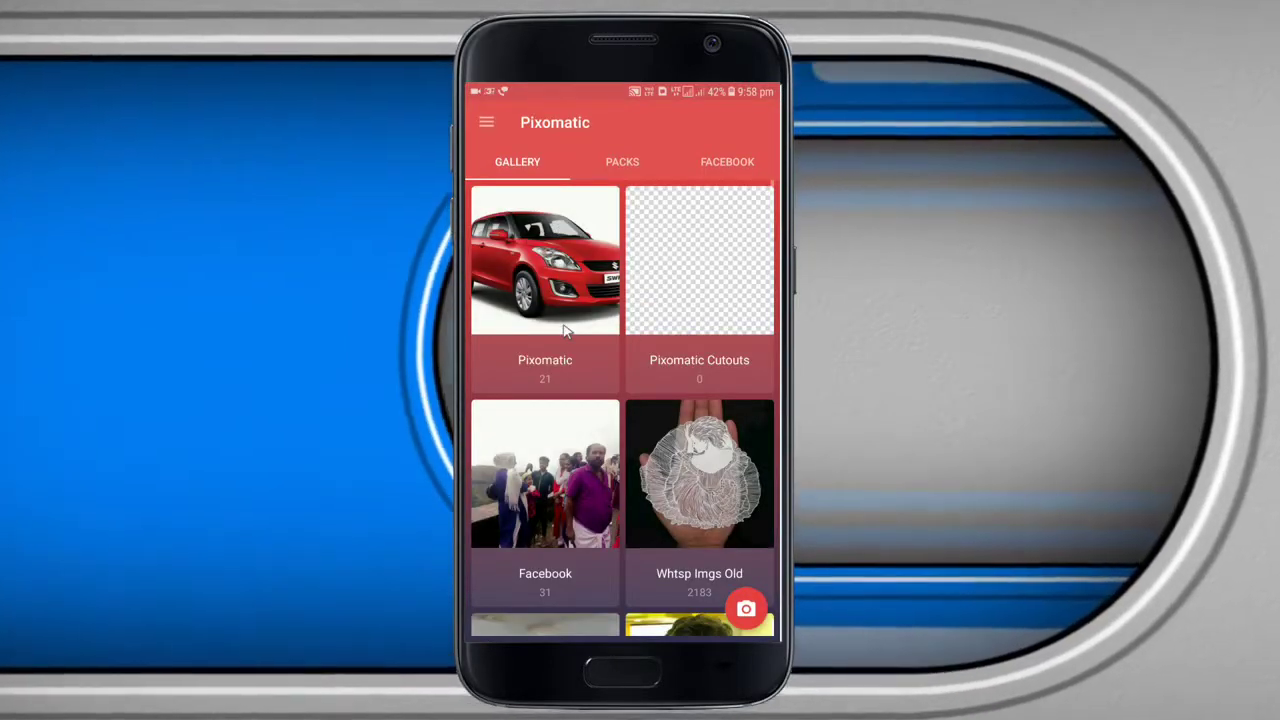
# Step: Open the empty road photo from the Pixomatic album in Edit Photo
pyautogui.click(567, 295)
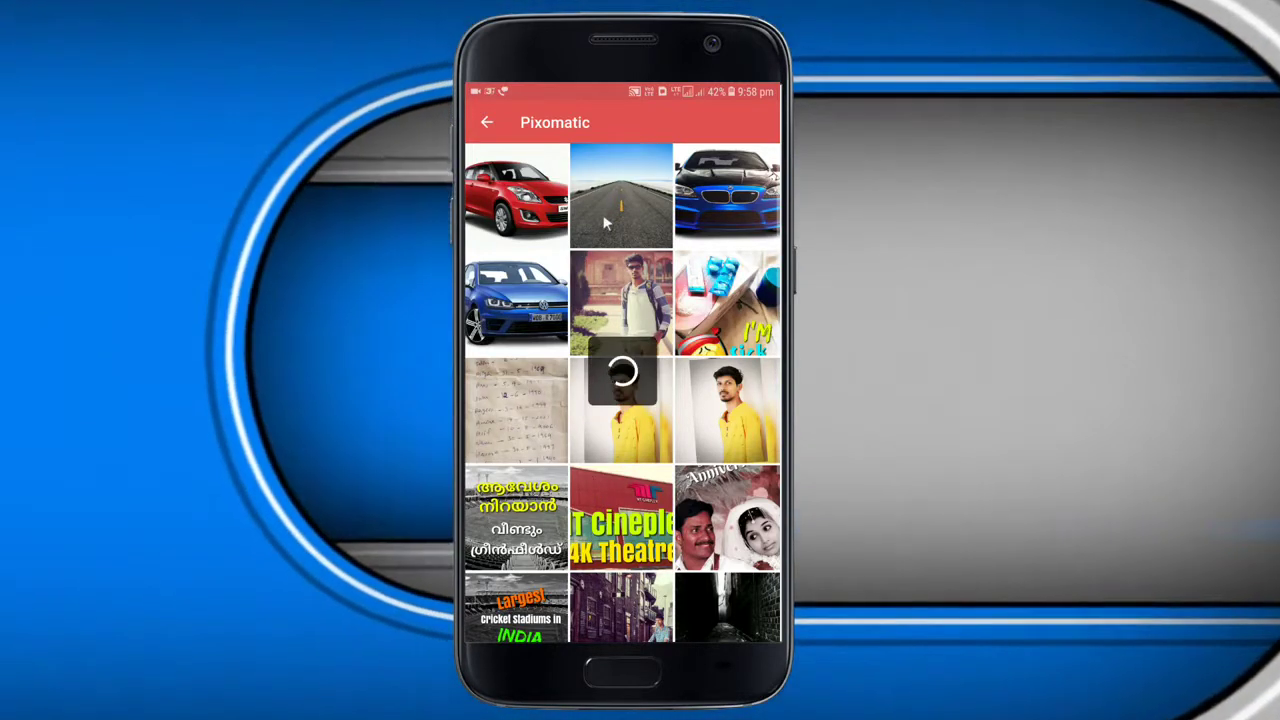
pyautogui.click(605, 222)
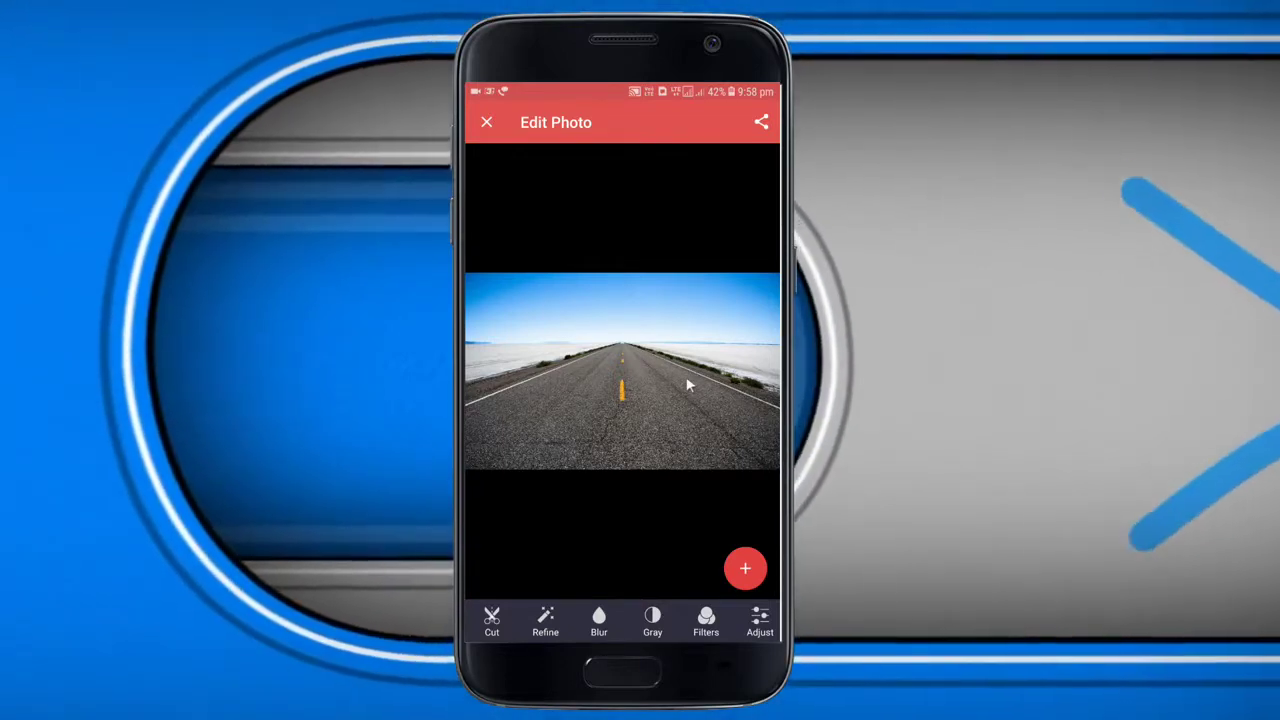
# Step: Add the red car image from the gallery as a foreground layer over the road
pyautogui.click(744, 564)
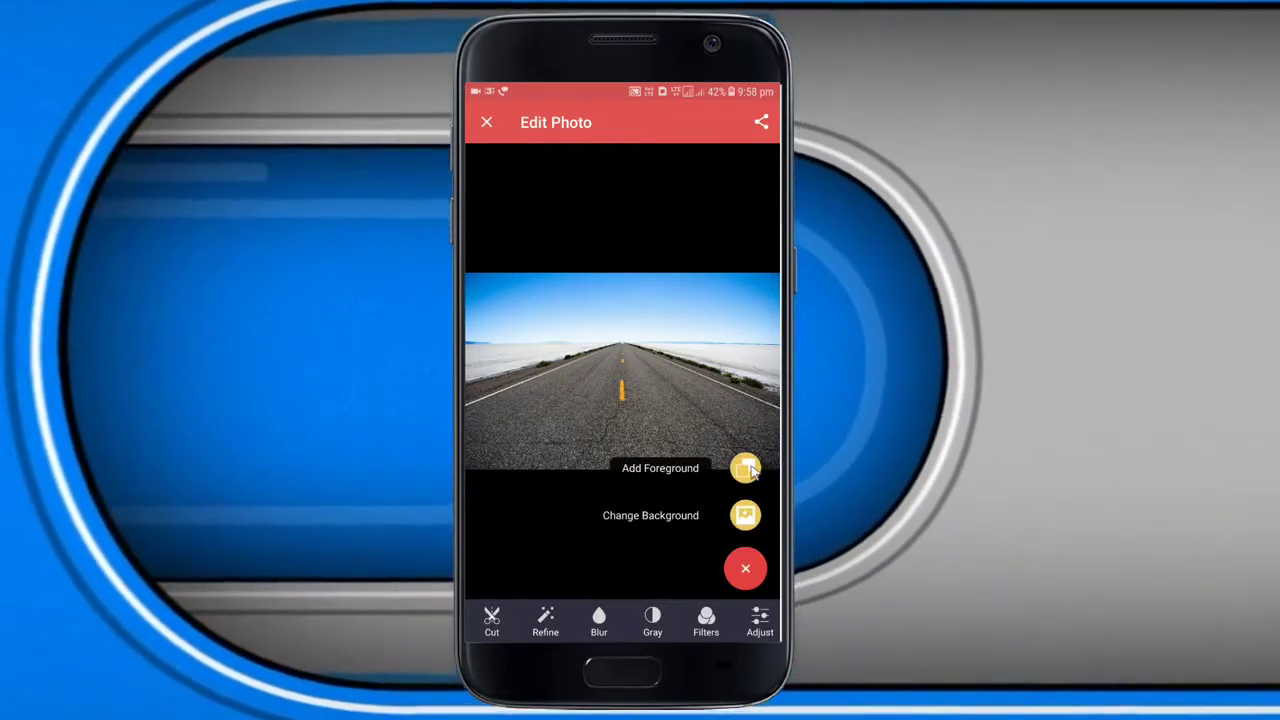
pyautogui.click(745, 566)
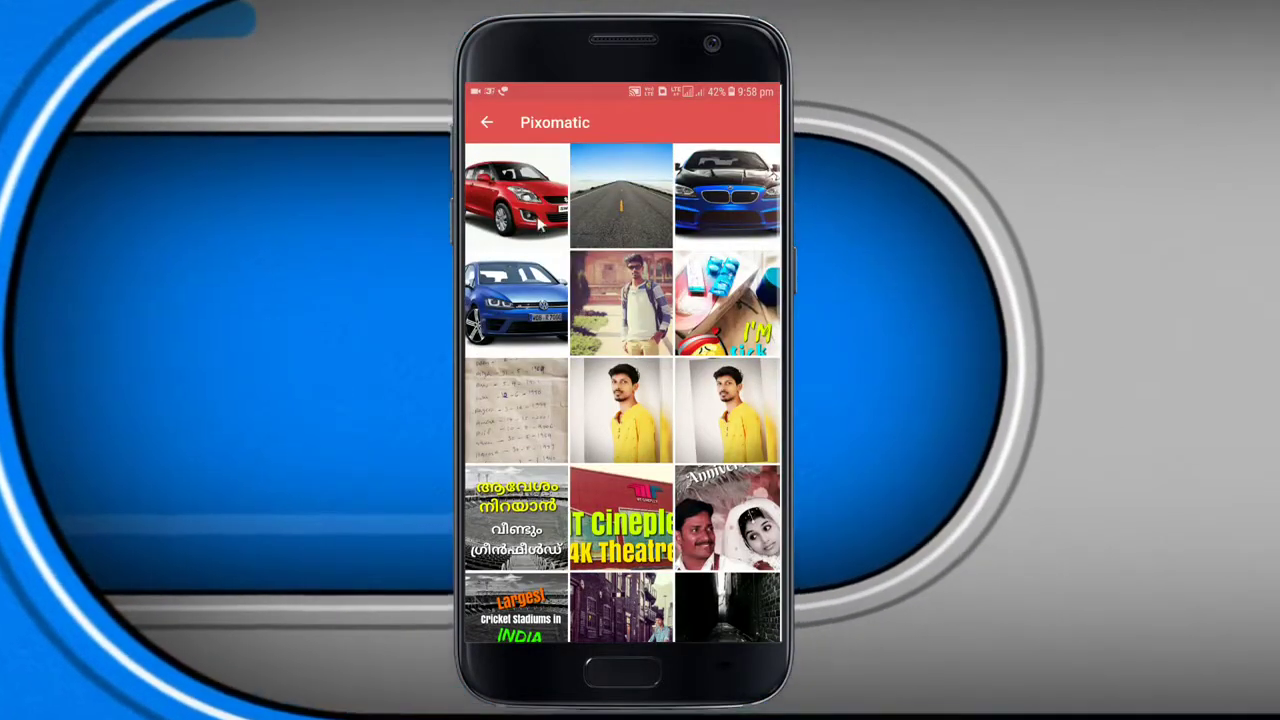
pyautogui.click(533, 210)
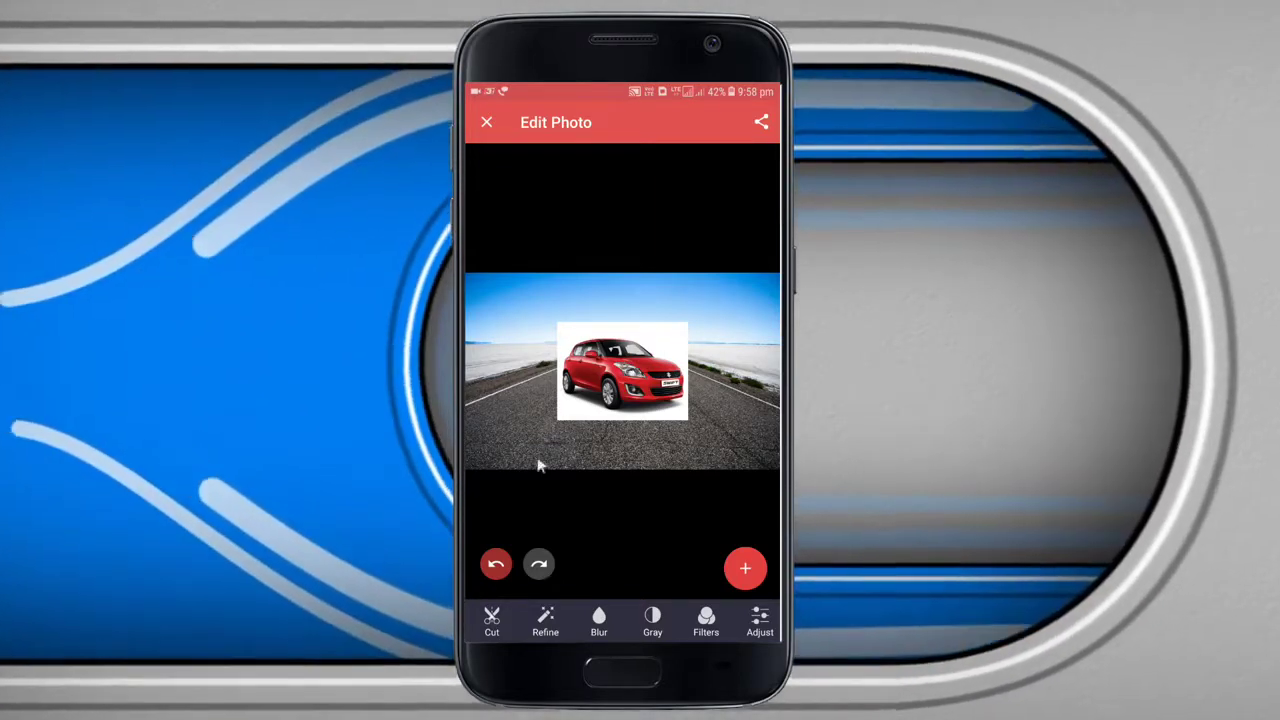
# Step: Brush over the red car's body and wheel to mark it for cutting out
pyautogui.click(491, 620)
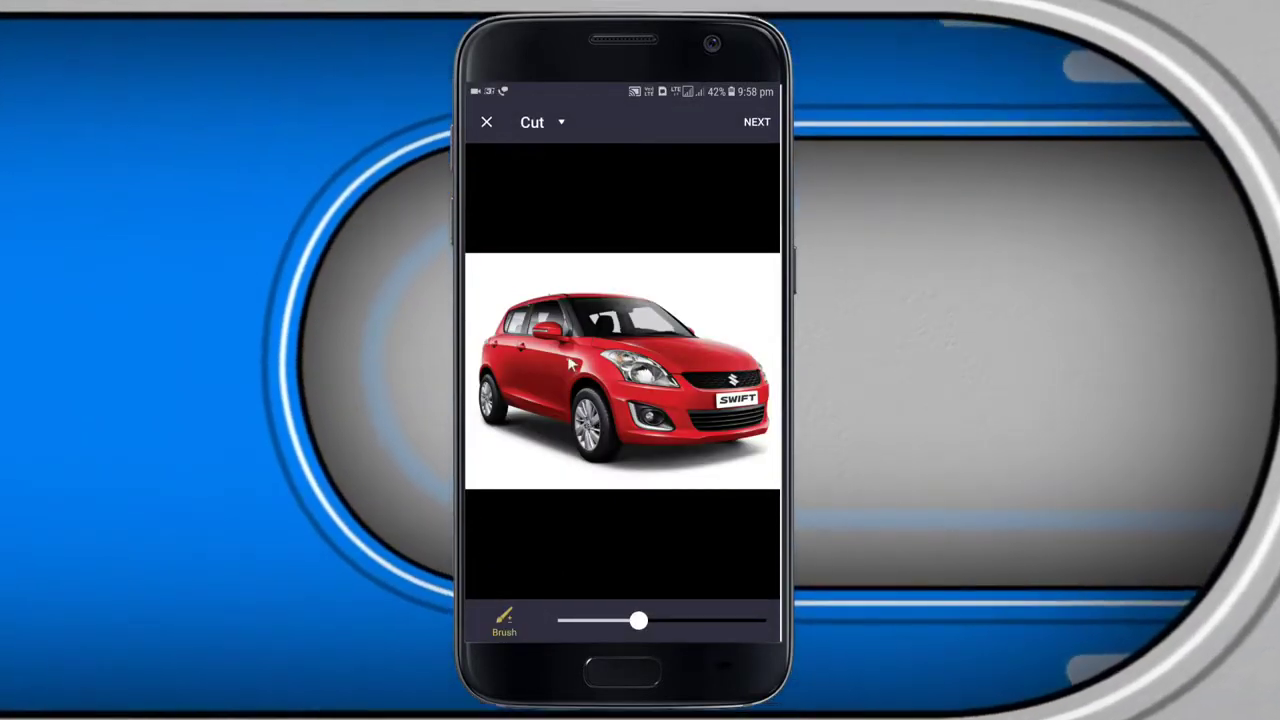
pyautogui.moveTo(553, 366)
pyautogui.mouseDown()
pyautogui.moveTo(585, 342)
pyautogui.moveTo(515, 357)
pyautogui.mouseUp()
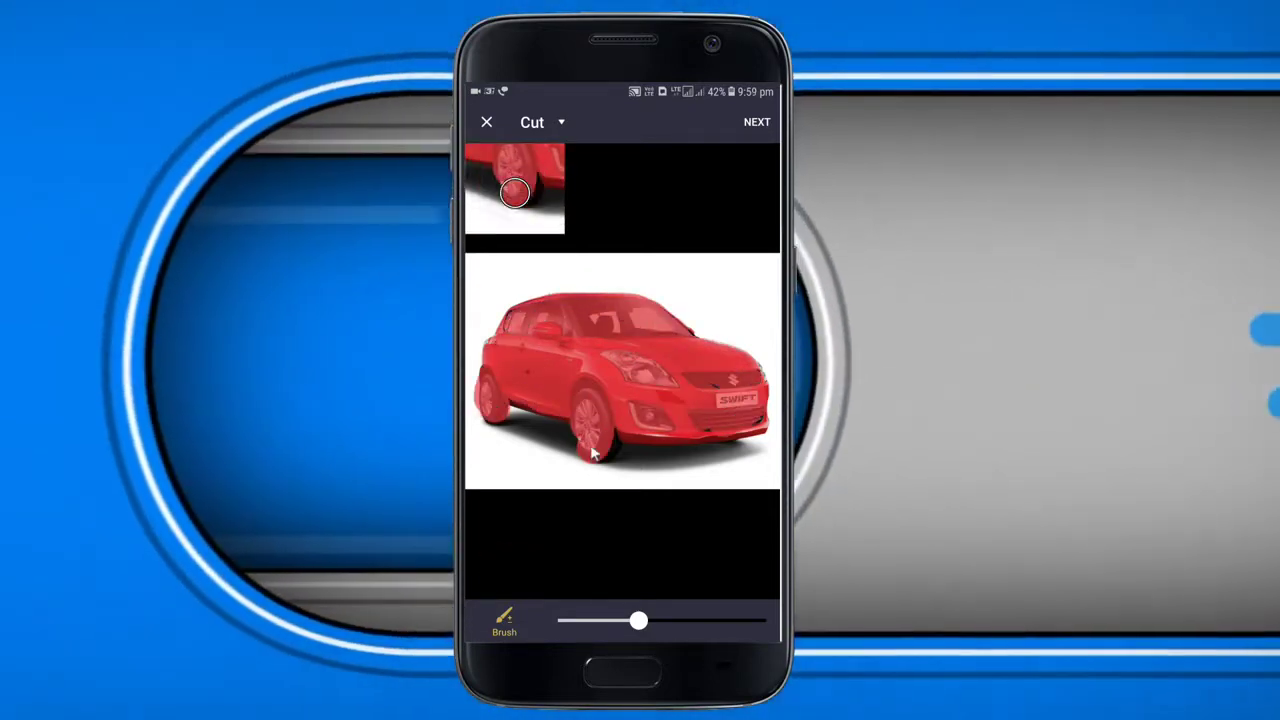
pyautogui.moveTo(593, 453)
pyautogui.mouseDown()
pyautogui.moveTo(597, 403)
pyautogui.moveTo(735, 395)
pyautogui.mouseUp()
pyautogui.click(756, 122)
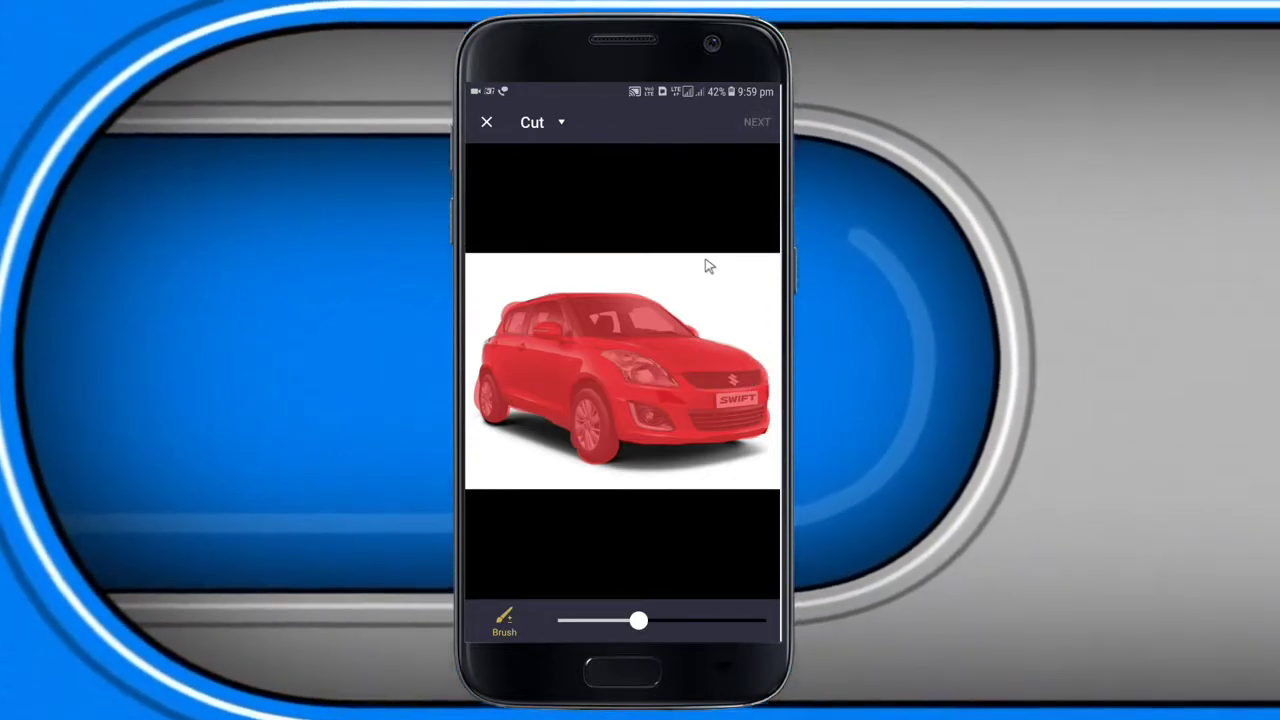
# Step: Erase stray marks near the bumper and wheel, fill the car's side, and apply the cut-out
pyautogui.scroll(3, 660, 450)
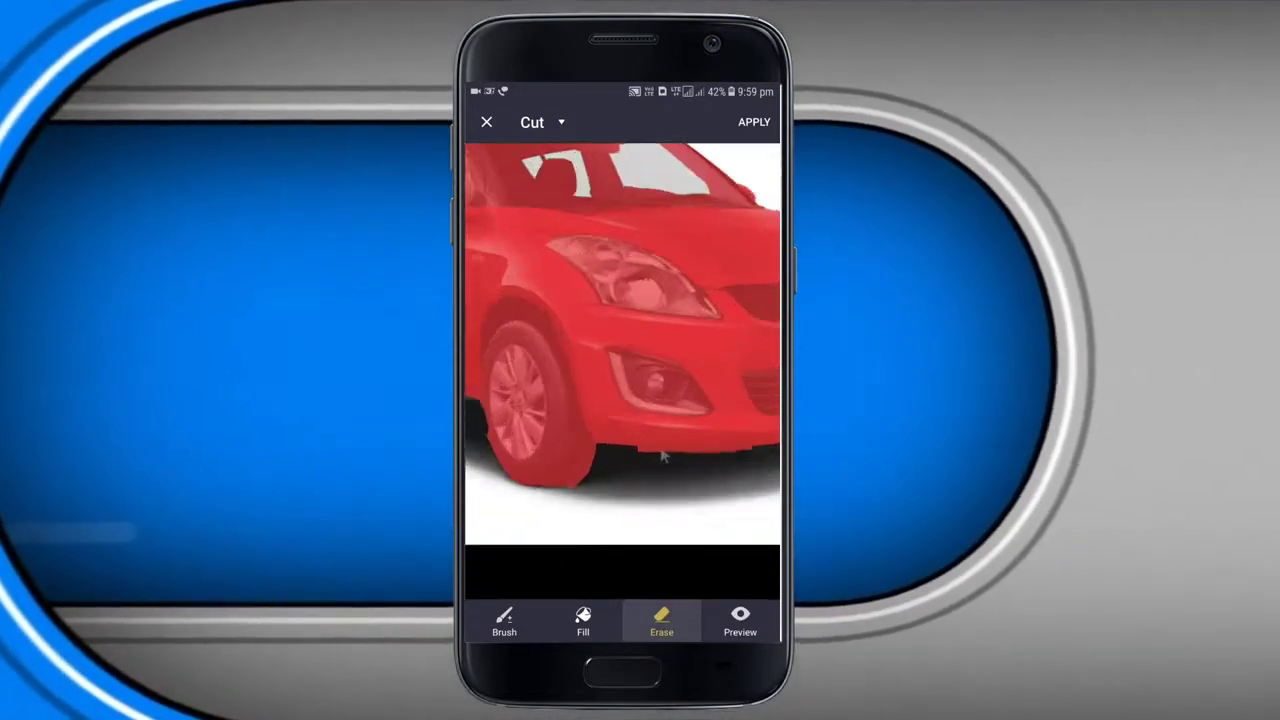
pyautogui.scroll(2, 660, 455)
pyautogui.scroll(-3, 680, 500)
pyautogui.scroll(2, 715, 566)
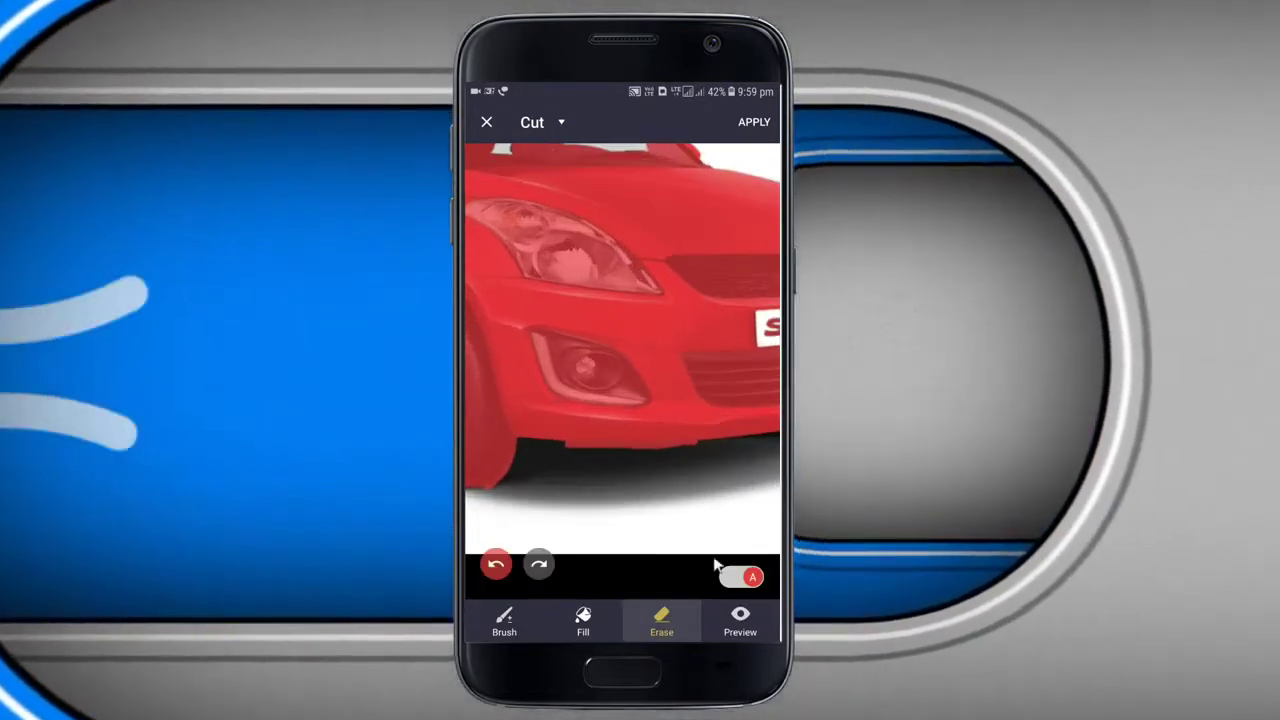
pyautogui.moveTo(571, 454); pyautogui.dragTo(606, 457)
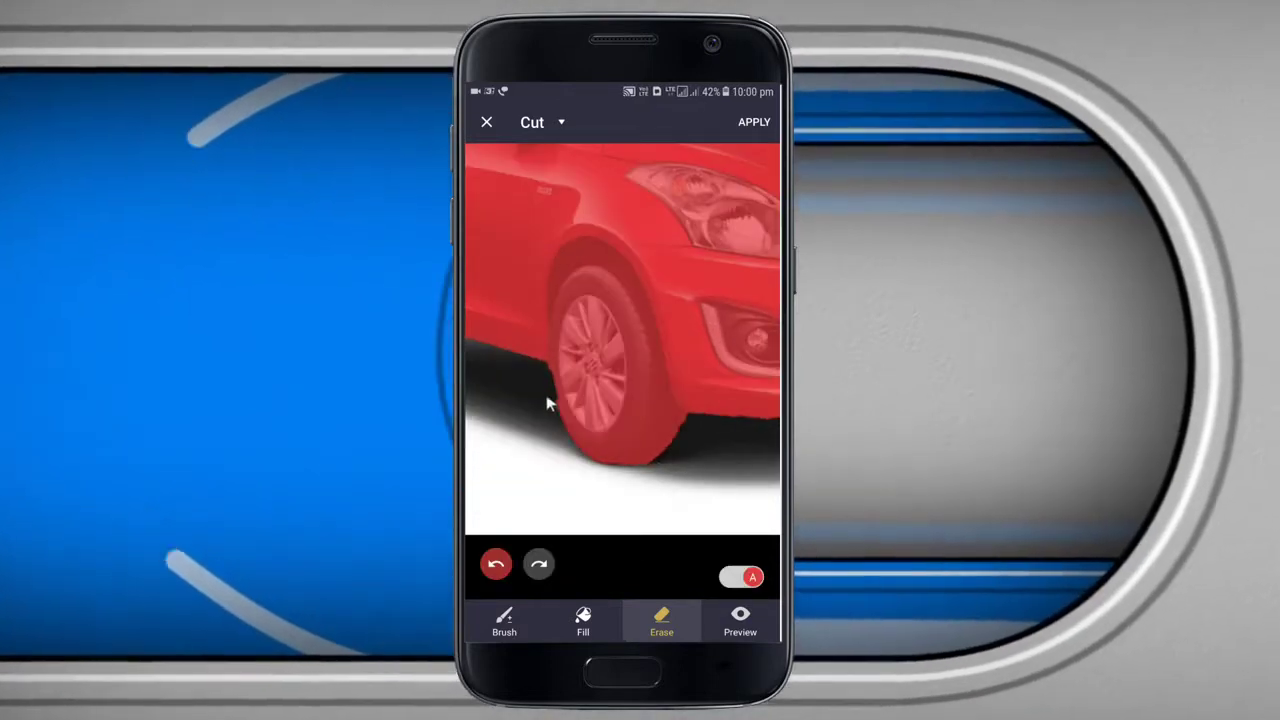
pyautogui.moveTo(650, 470); pyautogui.dragTo(608, 483)
pyautogui.click(741, 577)
pyautogui.click(583, 620)
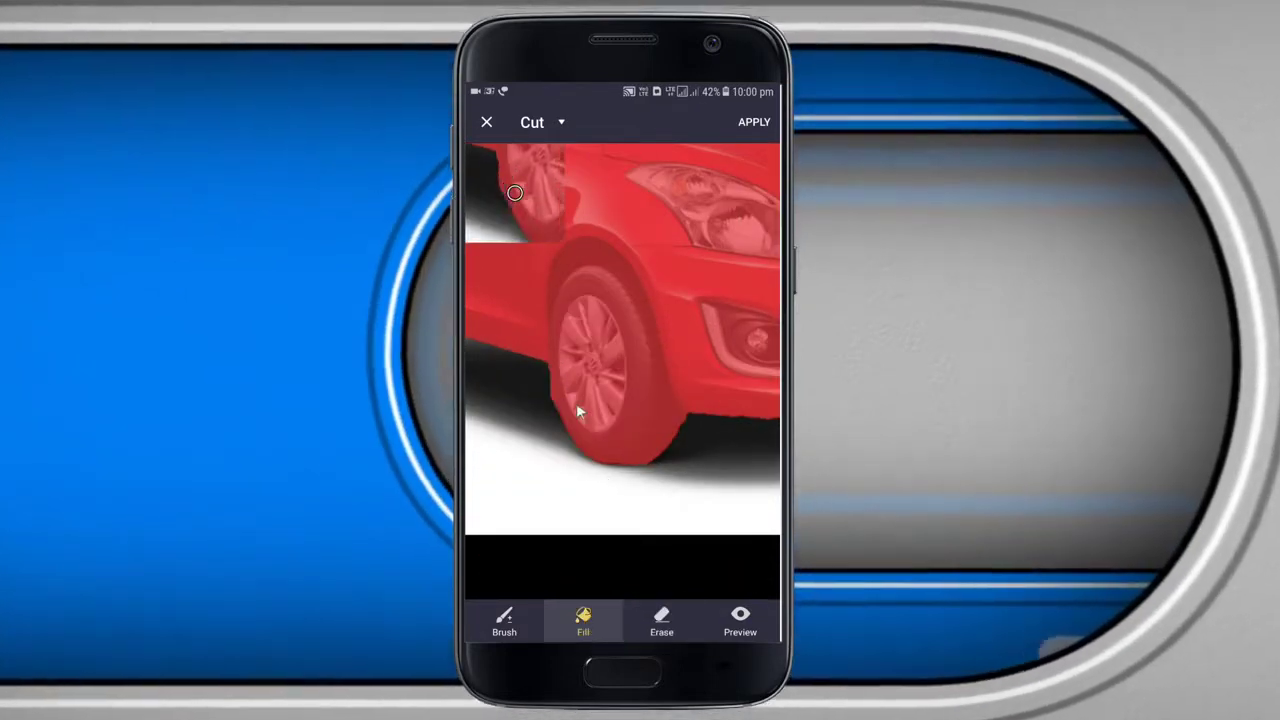
pyautogui.moveTo(643, 463); pyautogui.dragTo(645, 329)
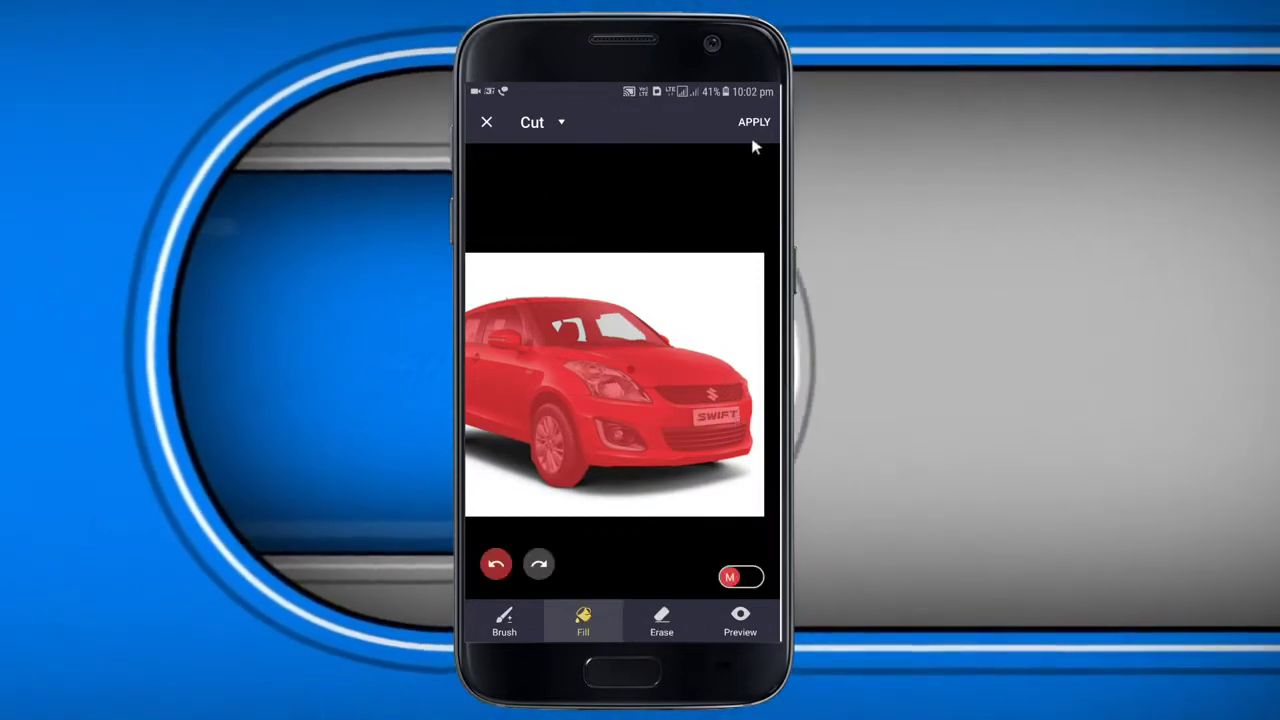
pyautogui.click(754, 128)
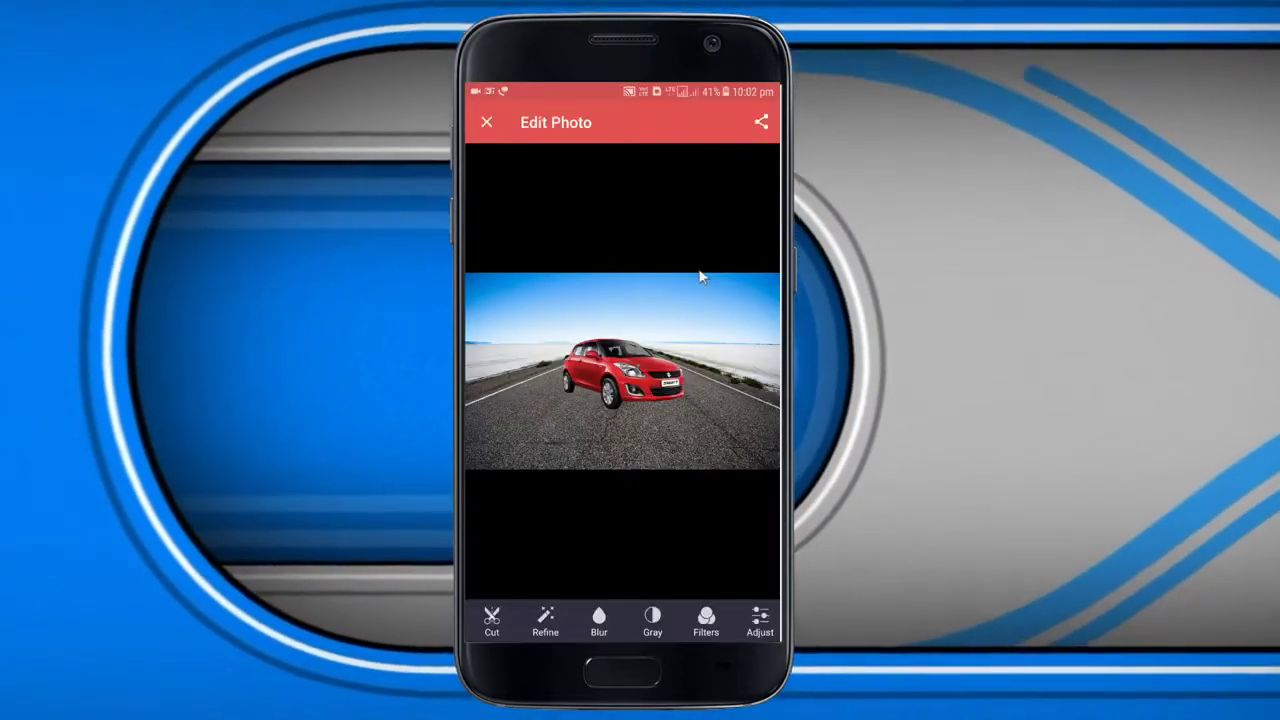
# Step: Move the red car to the right and add the blue hatchback as a new foreground
pyautogui.moveTo(622, 375); pyautogui.dragTo(693, 398)
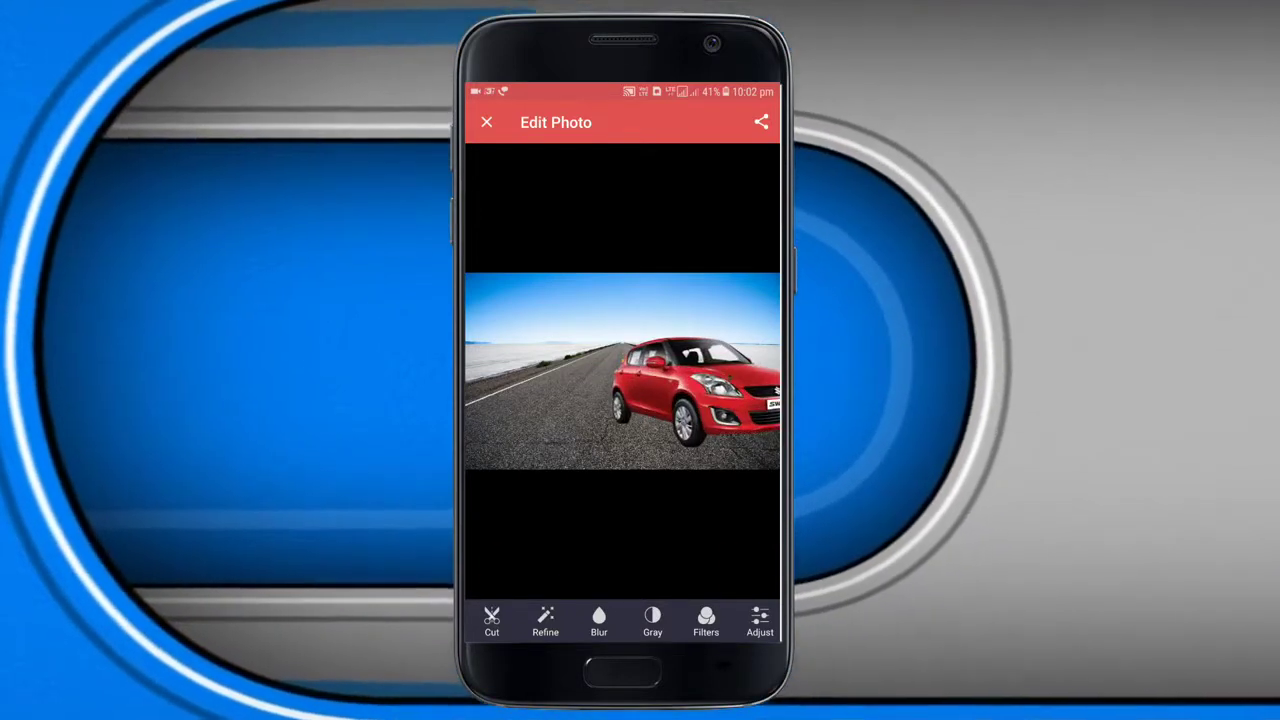
pyautogui.click(748, 566)
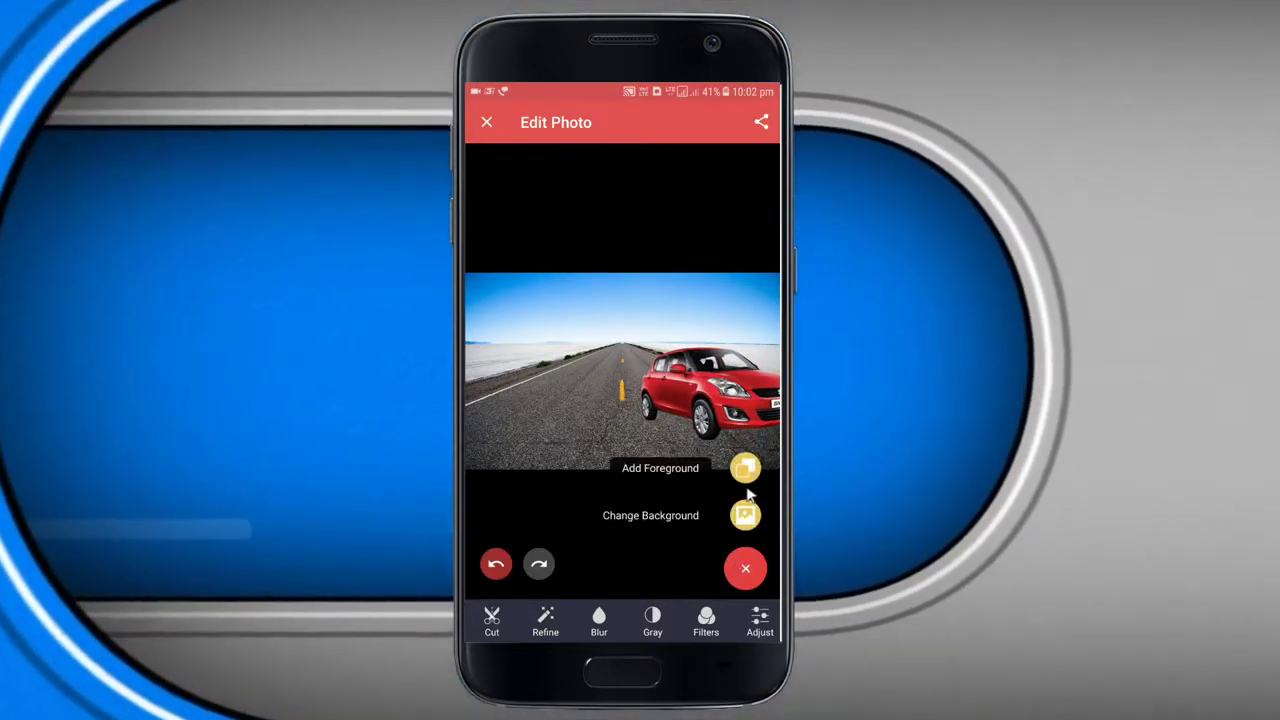
pyautogui.click(747, 462)
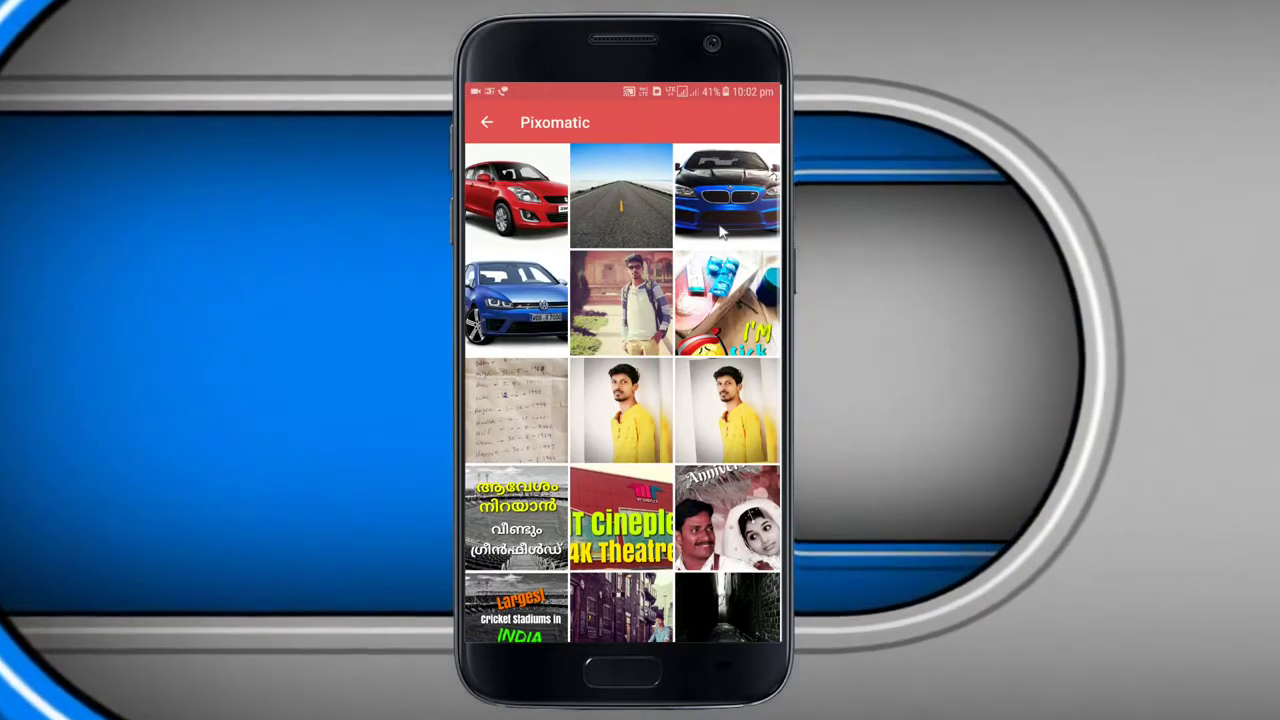
pyautogui.click(537, 285)
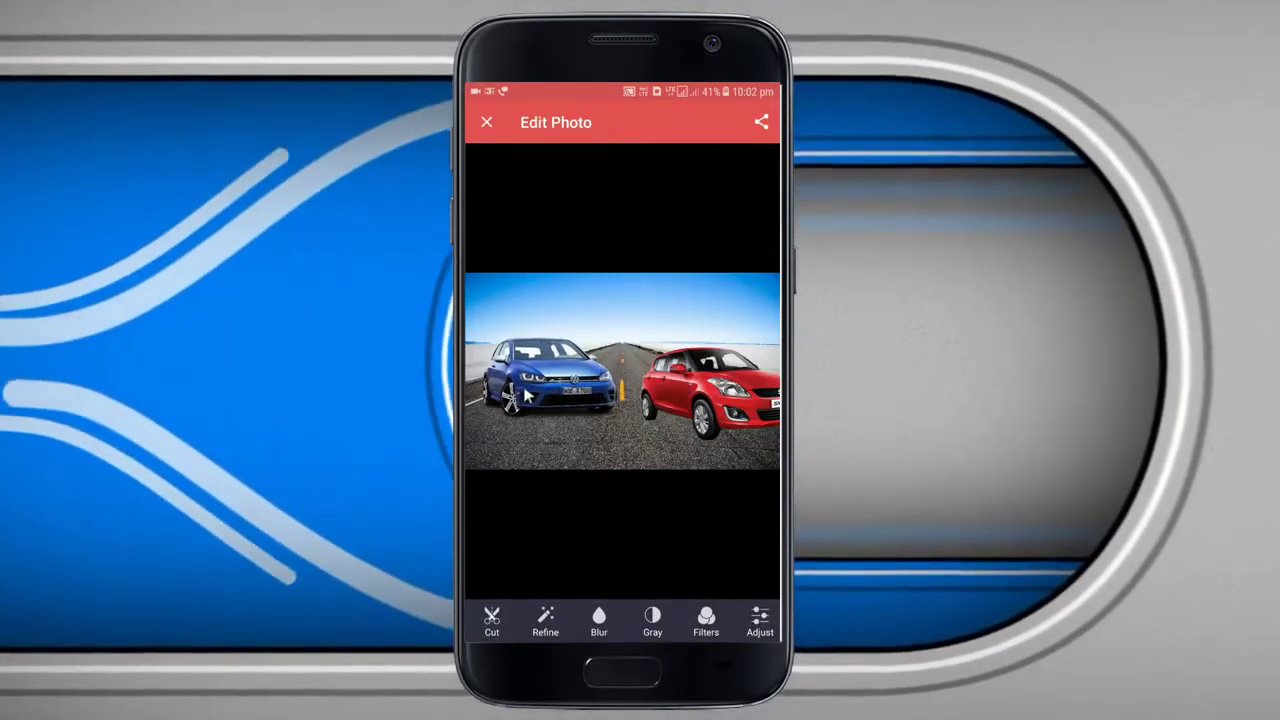
# Step: Mirror the blue hatchback horizontally, enlarge it and place it on the left of the road
pyautogui.moveTo(527, 397); pyautogui.dragTo(521, 407)
pyautogui.moveTo(612, 619); pyautogui.dragTo(572, 614)
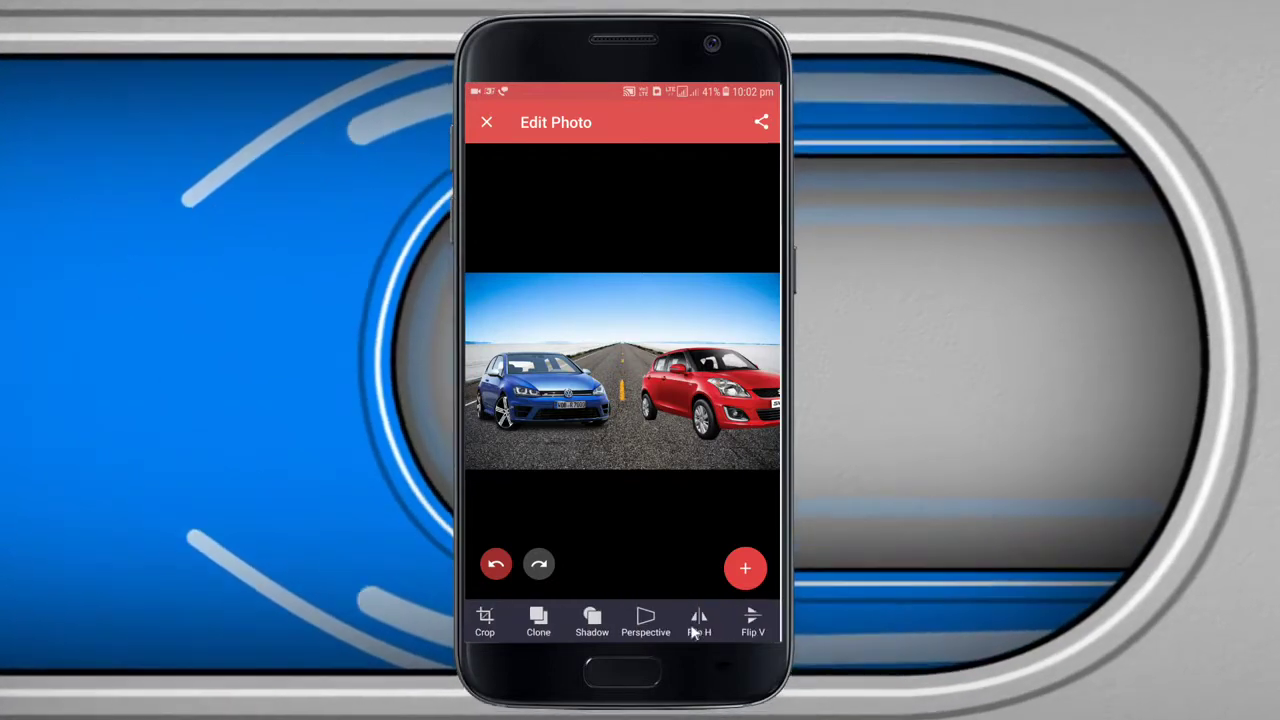
pyautogui.click(697, 622)
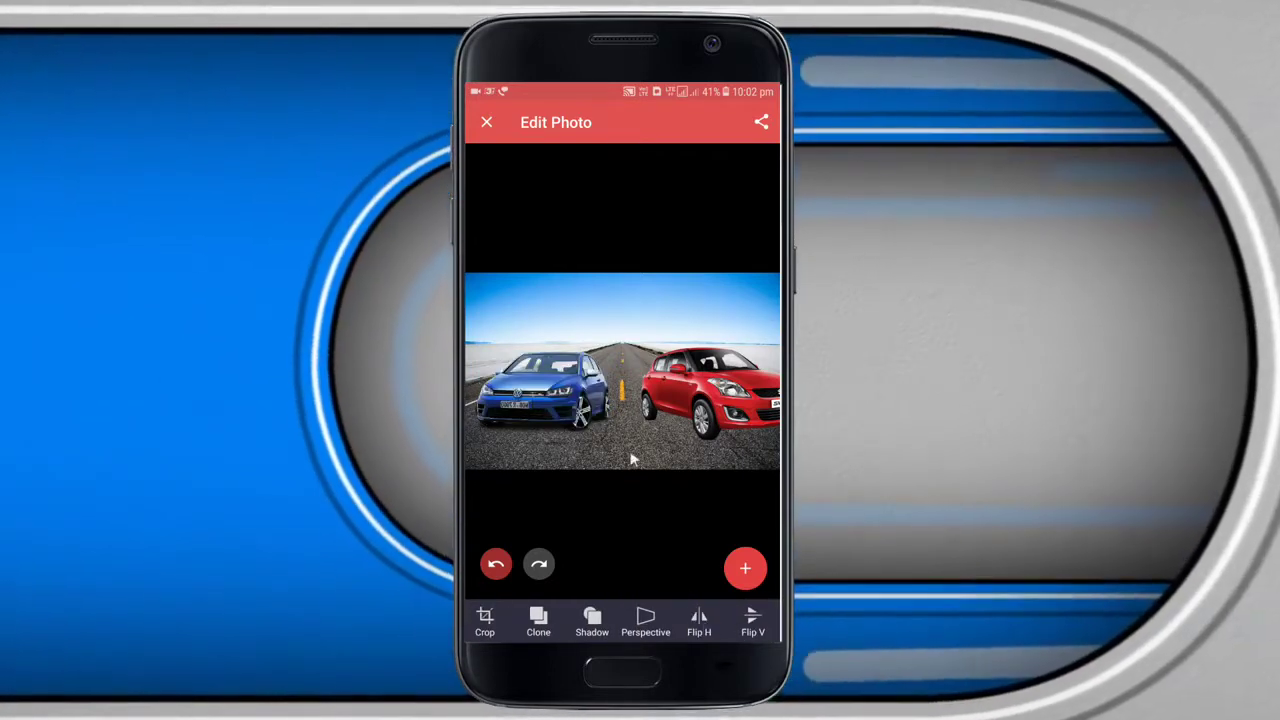
pyautogui.moveTo(632, 460)
pyautogui.mouseDown()
pyautogui.moveTo(716, 393)
pyautogui.moveTo(698, 412)
pyautogui.mouseUp()
pyautogui.click(553, 449)
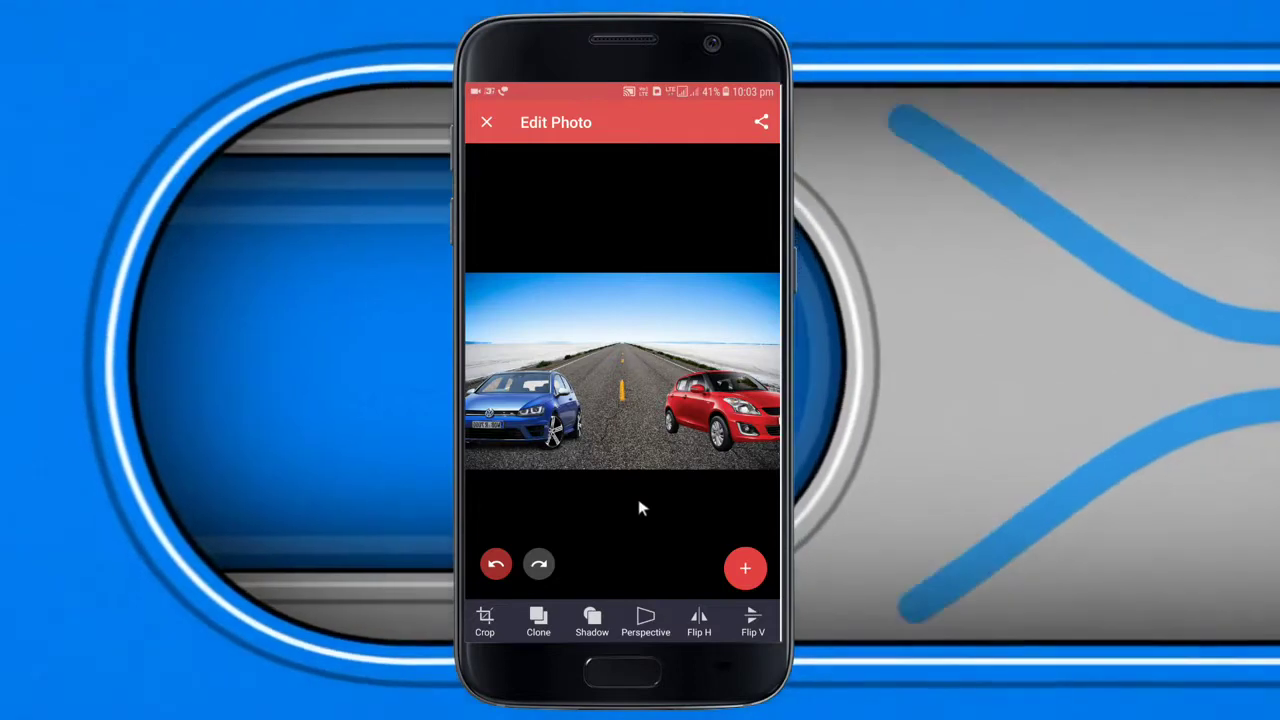
pyautogui.click(745, 568)
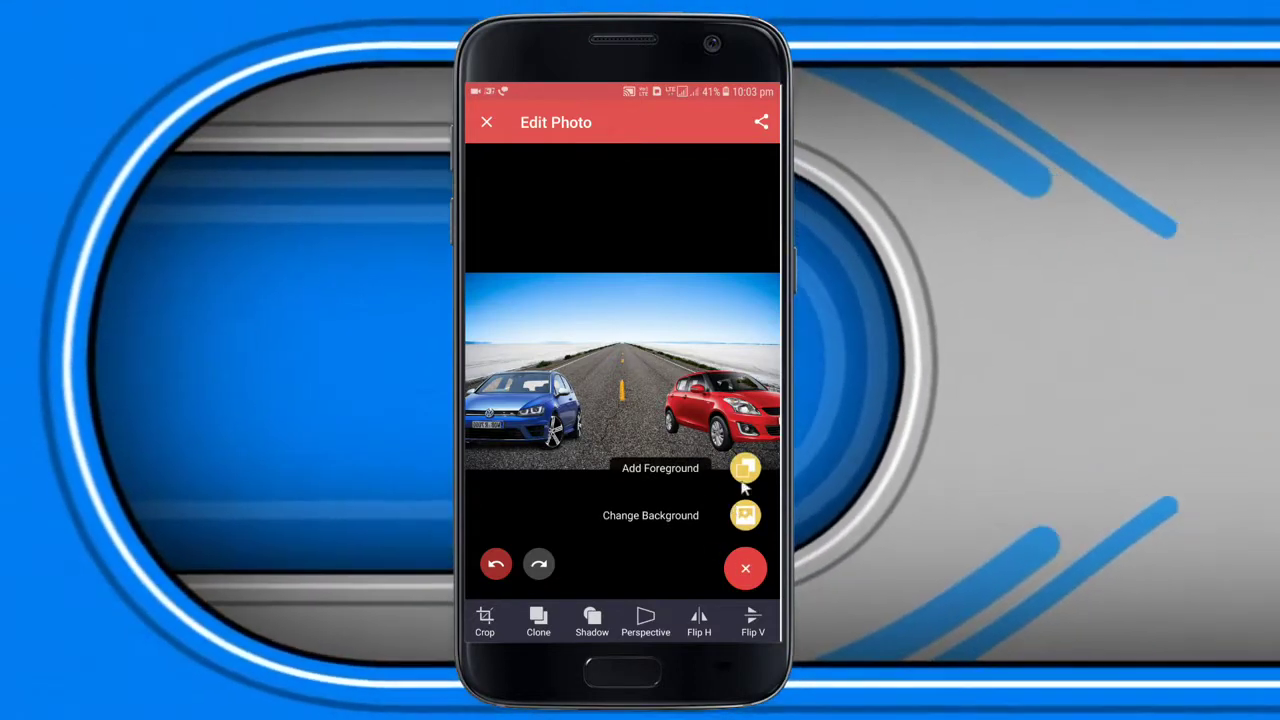
# Step: Add the blue BMW as a foreground and drag it down between the two cars
pyautogui.click(744, 470)
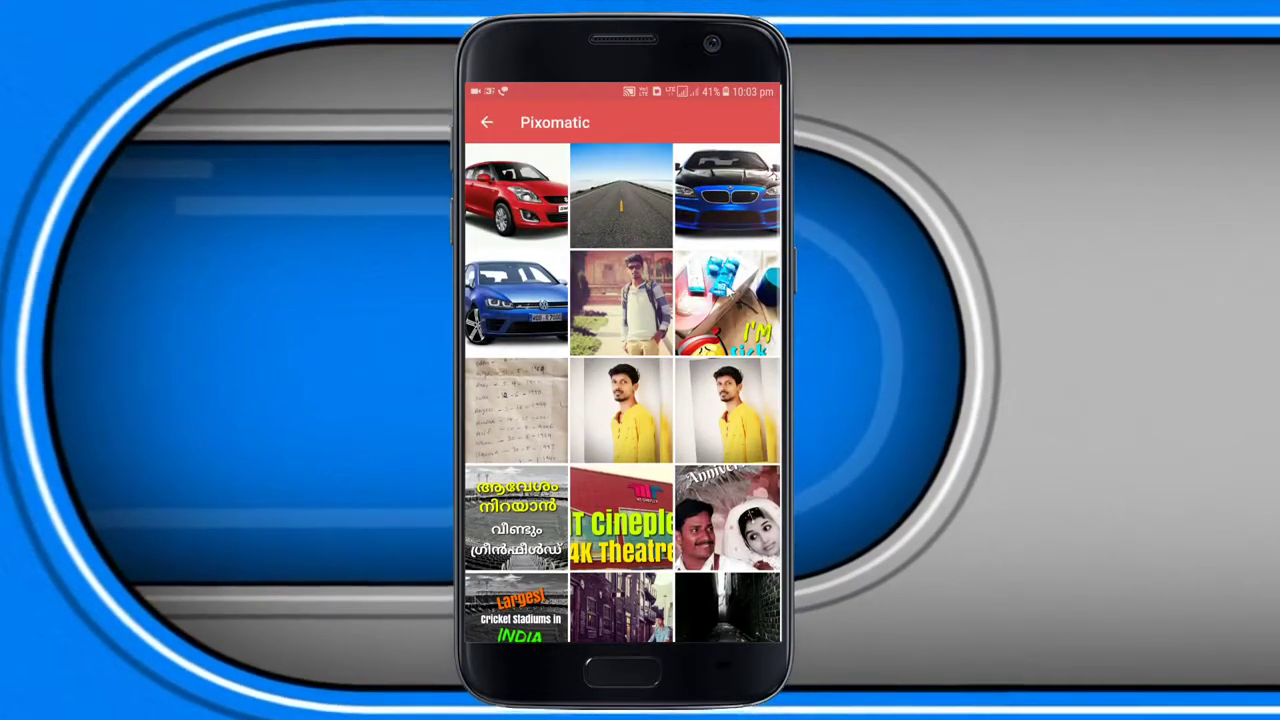
pyautogui.click(736, 196)
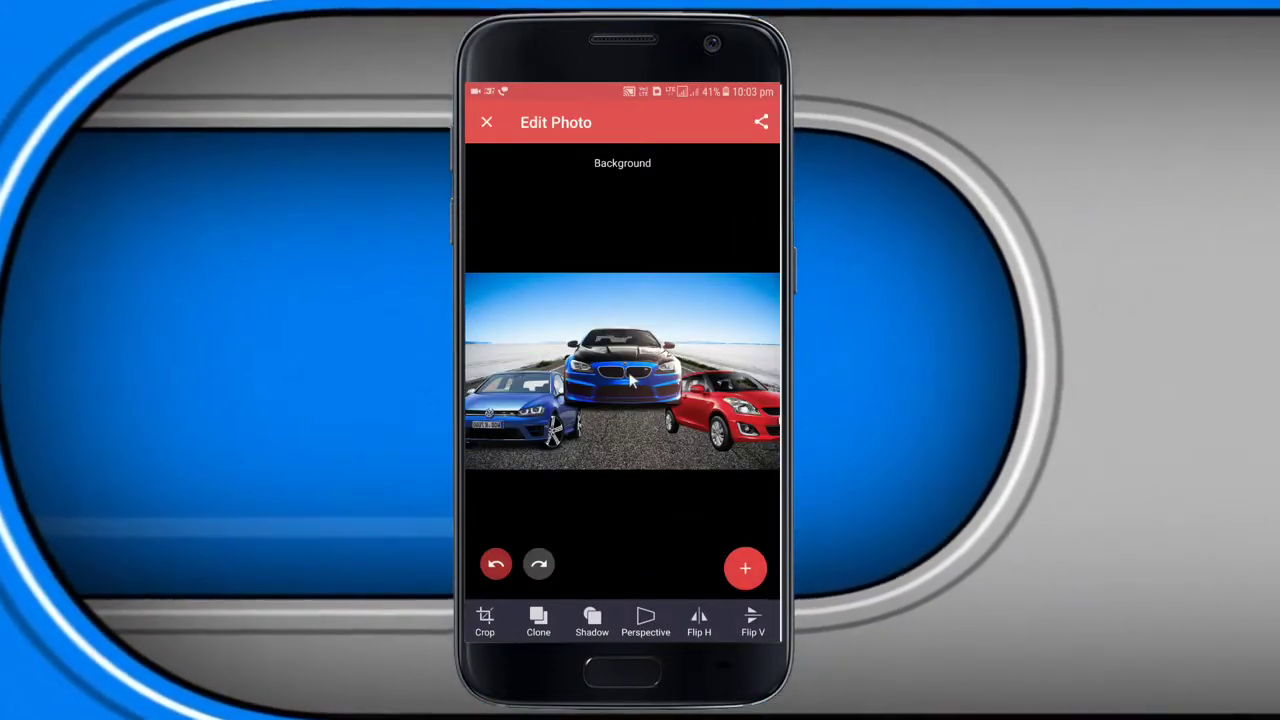
pyautogui.moveTo(632, 381); pyautogui.dragTo(636, 424)
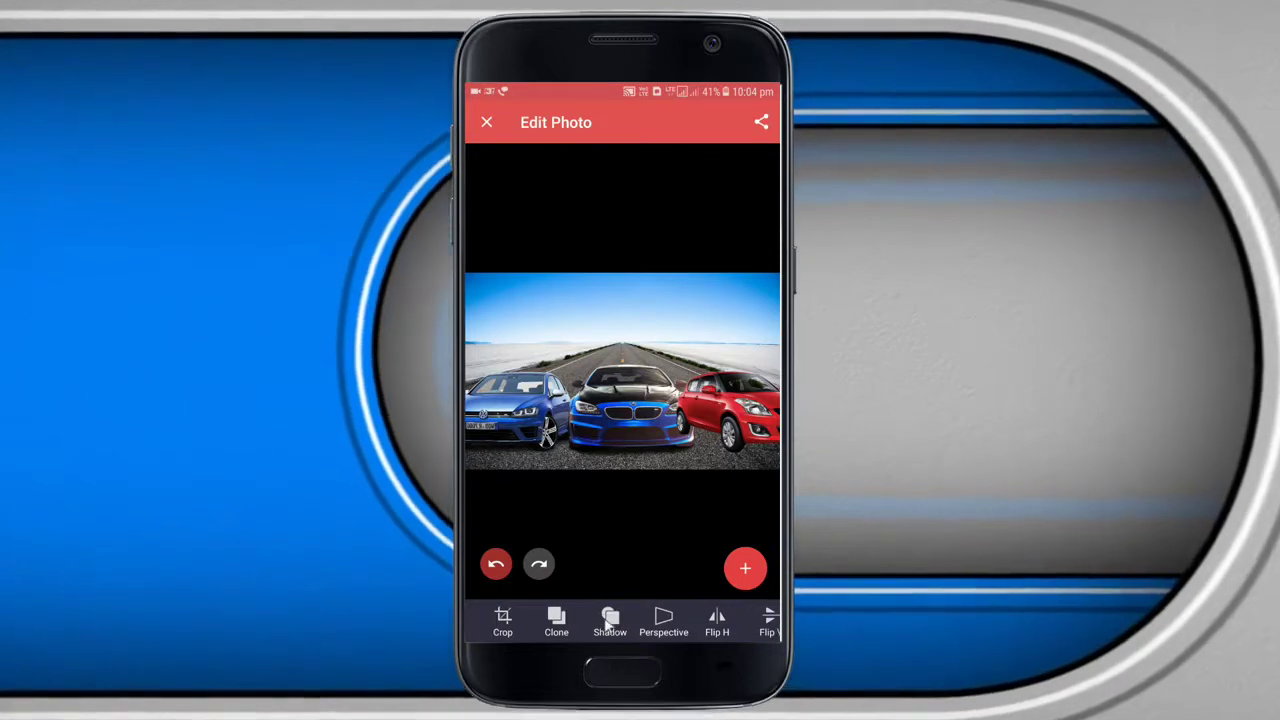
pyautogui.moveTo(592, 622); pyautogui.dragTo(665, 632)
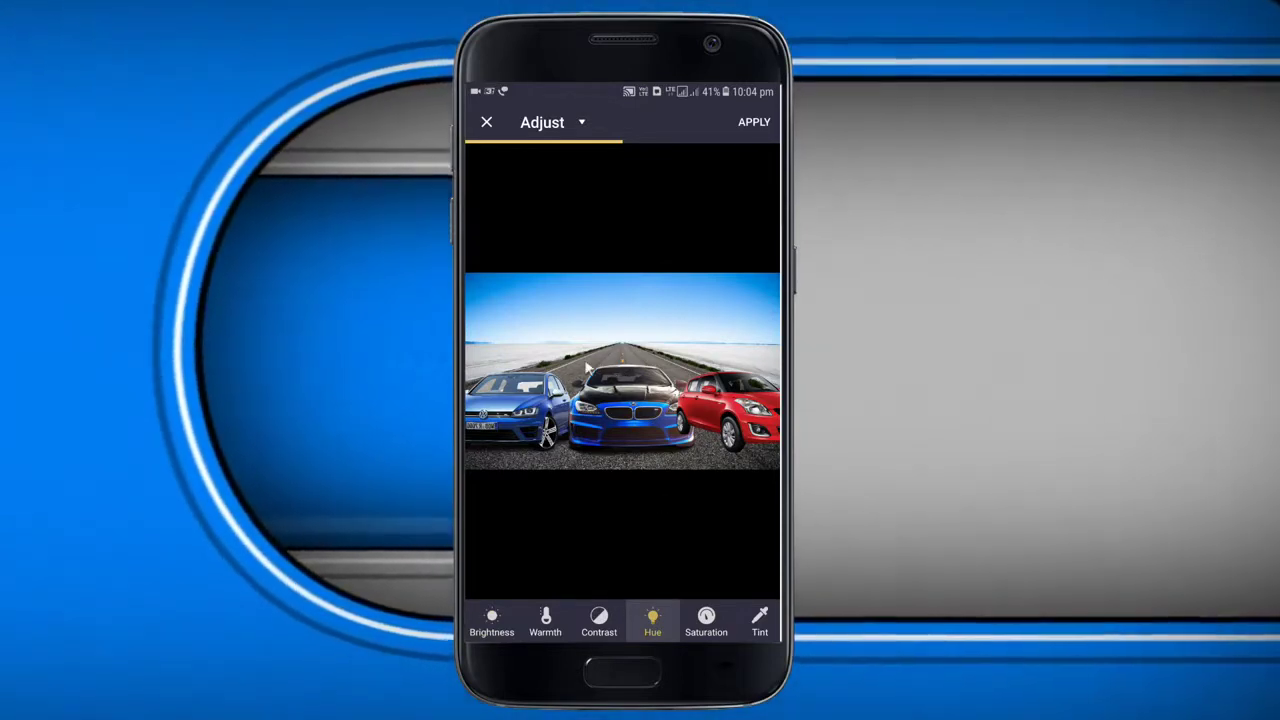
# Step: Shift the red car's hue until it turns blue, then leave the hue adjustment
pyautogui.moveTo(595, 366)
pyautogui.mouseDown()
pyautogui.moveTo(578, 370)
pyautogui.moveTo(612, 375)
pyautogui.moveTo(601, 376)
pyautogui.mouseUp()
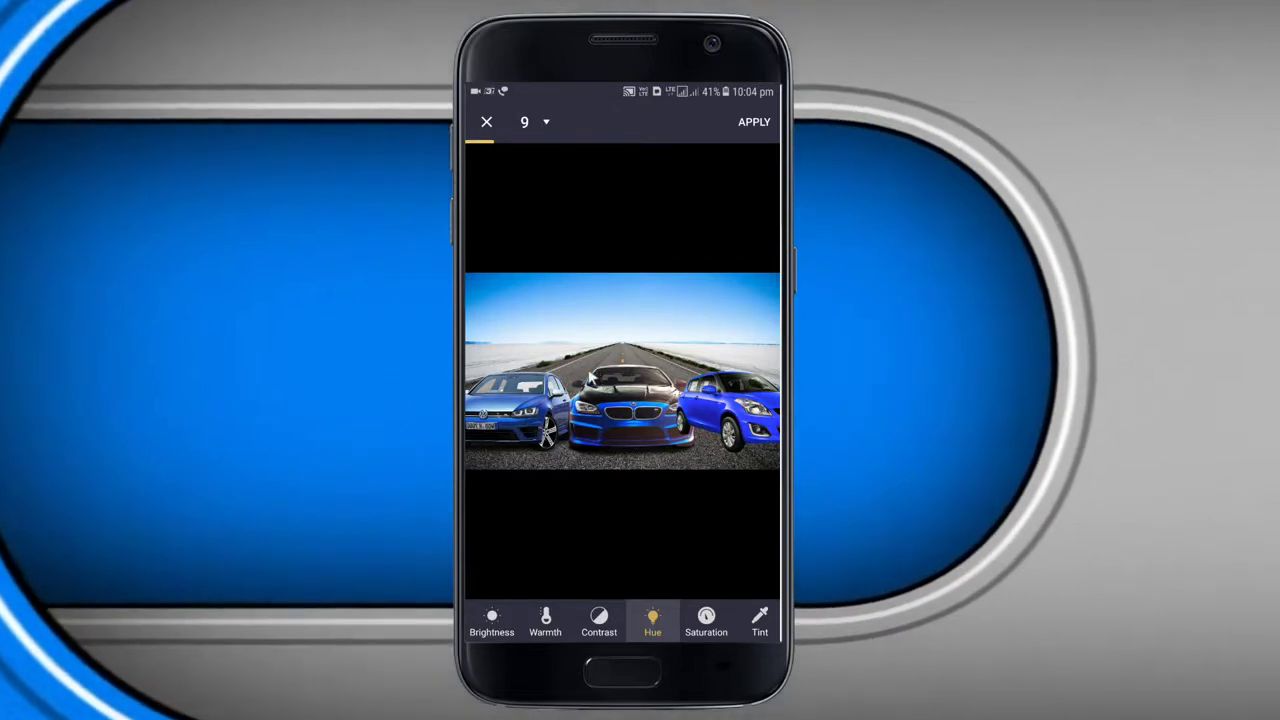
pyautogui.press('Escape')
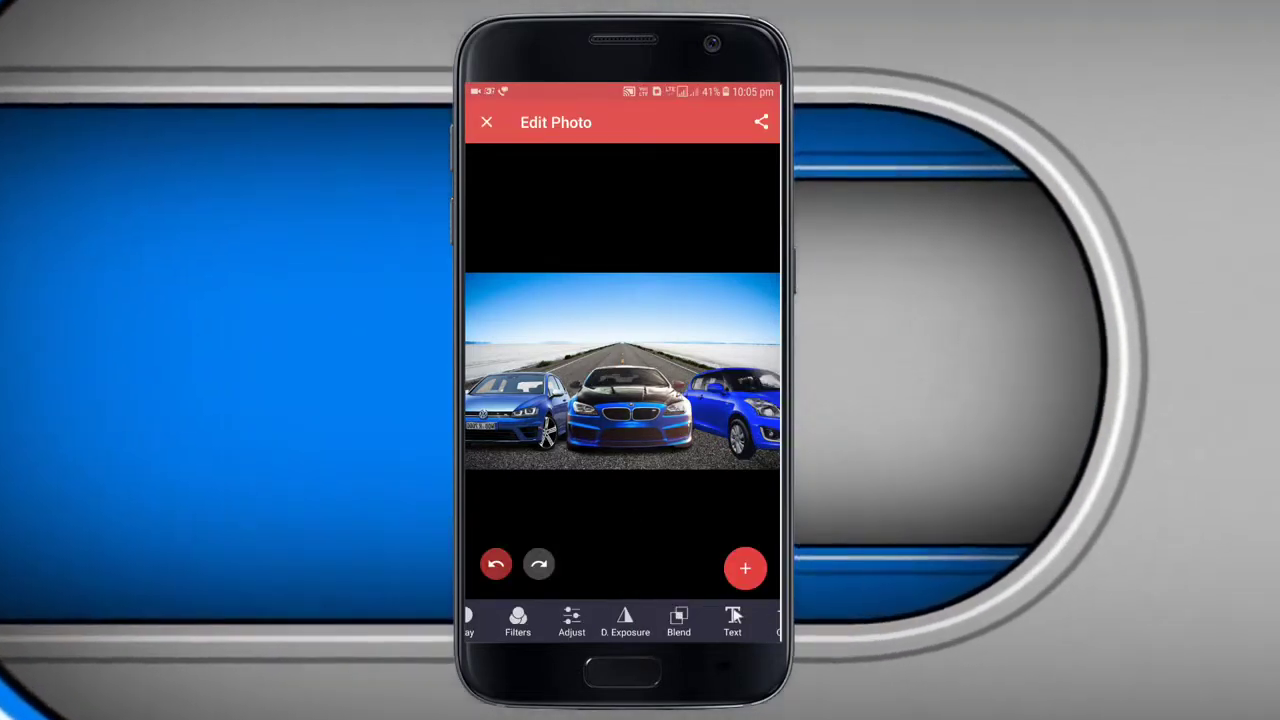
# Step: Add the text 'RACING', move it into the sky above the cars, and colour it blue
pyautogui.click(734, 617)
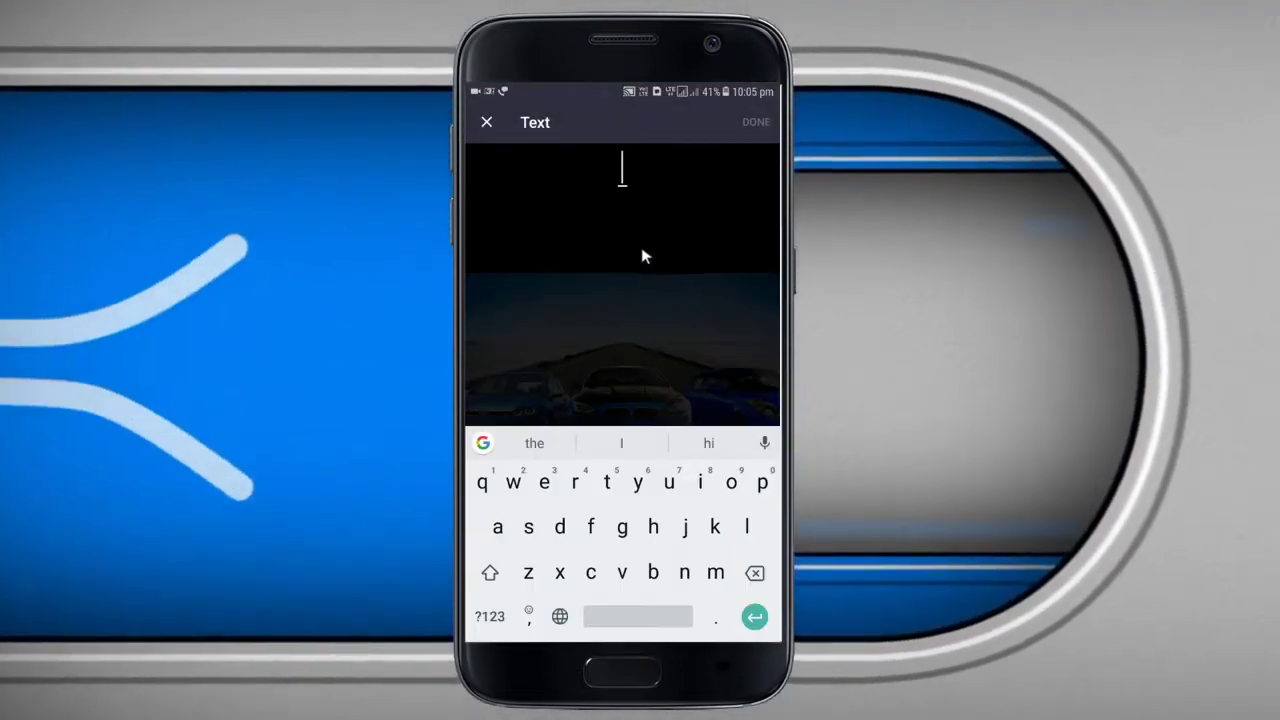
pyautogui.write('RACING')
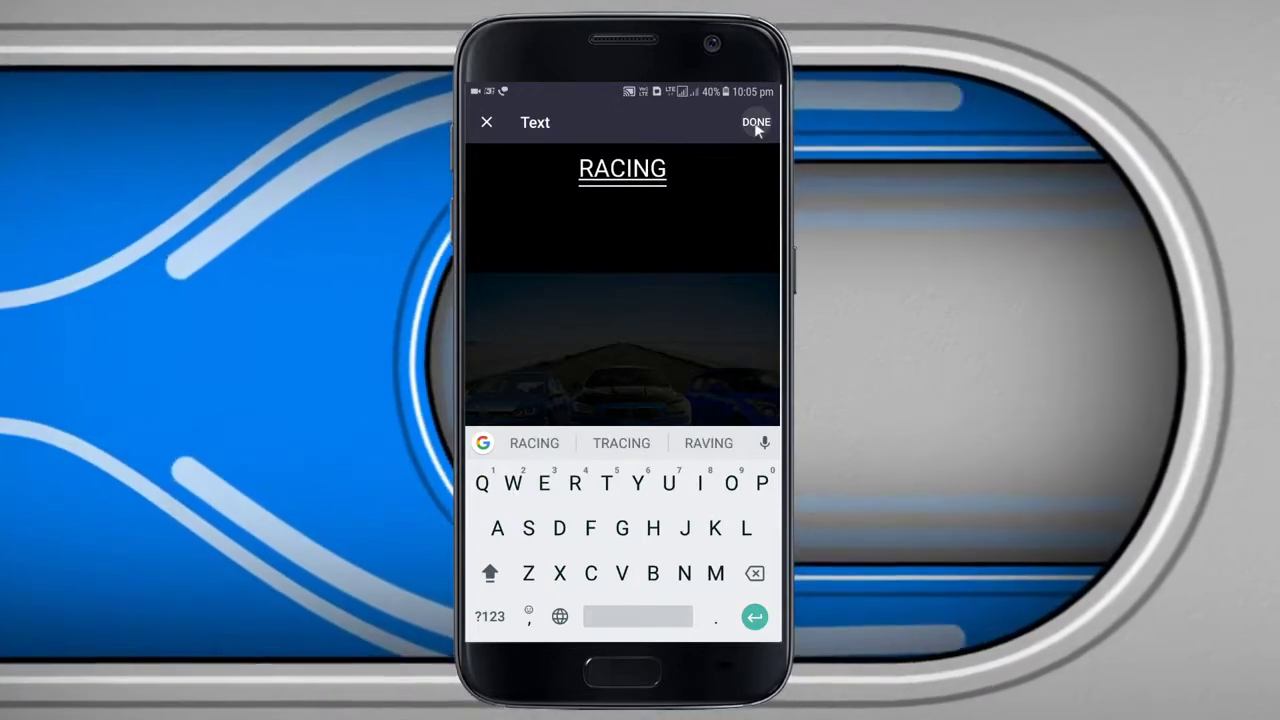
pyautogui.click(756, 123)
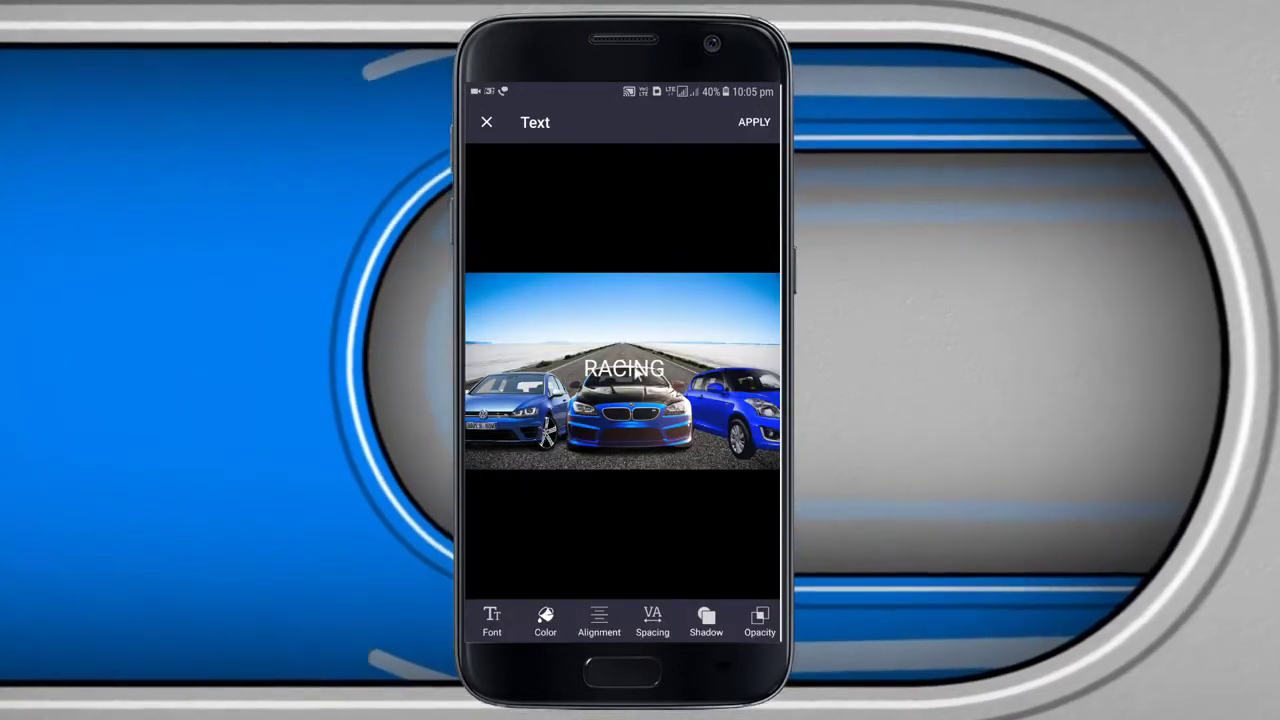
pyautogui.moveTo(636, 372); pyautogui.dragTo(636, 312)
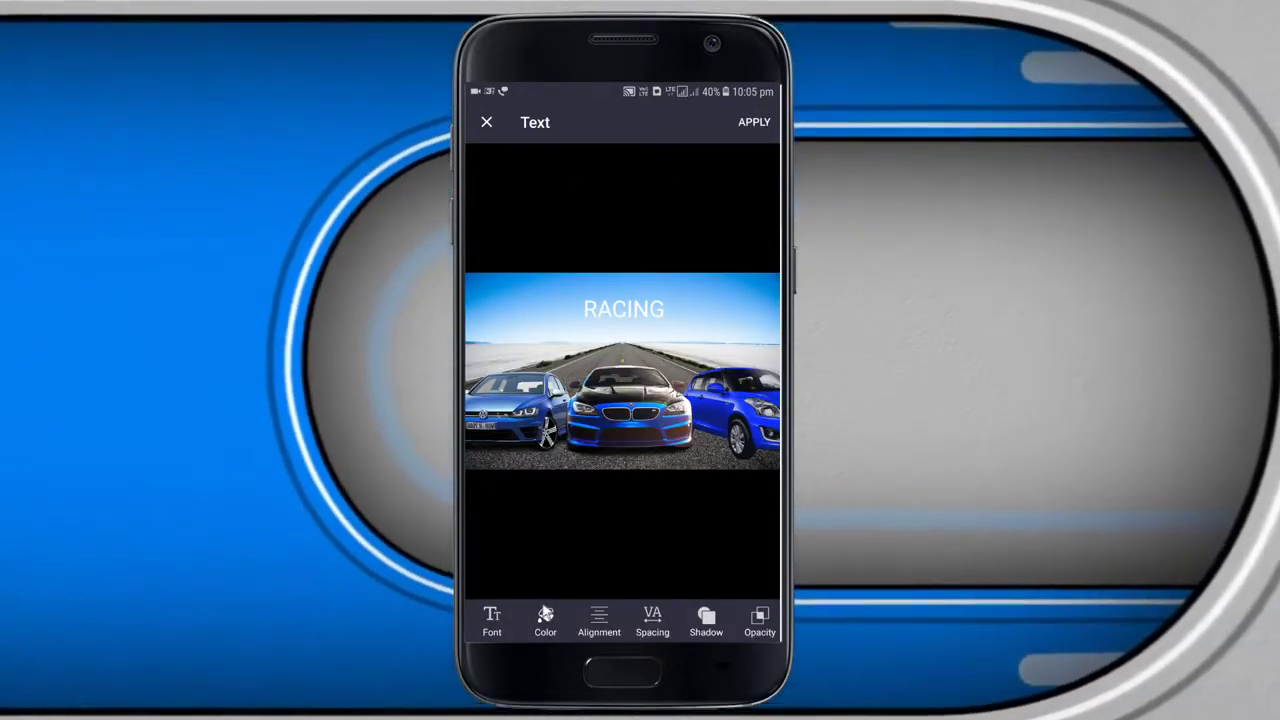
pyautogui.click(545, 614)
pyautogui.moveTo(674, 560); pyautogui.dragTo(642, 562)
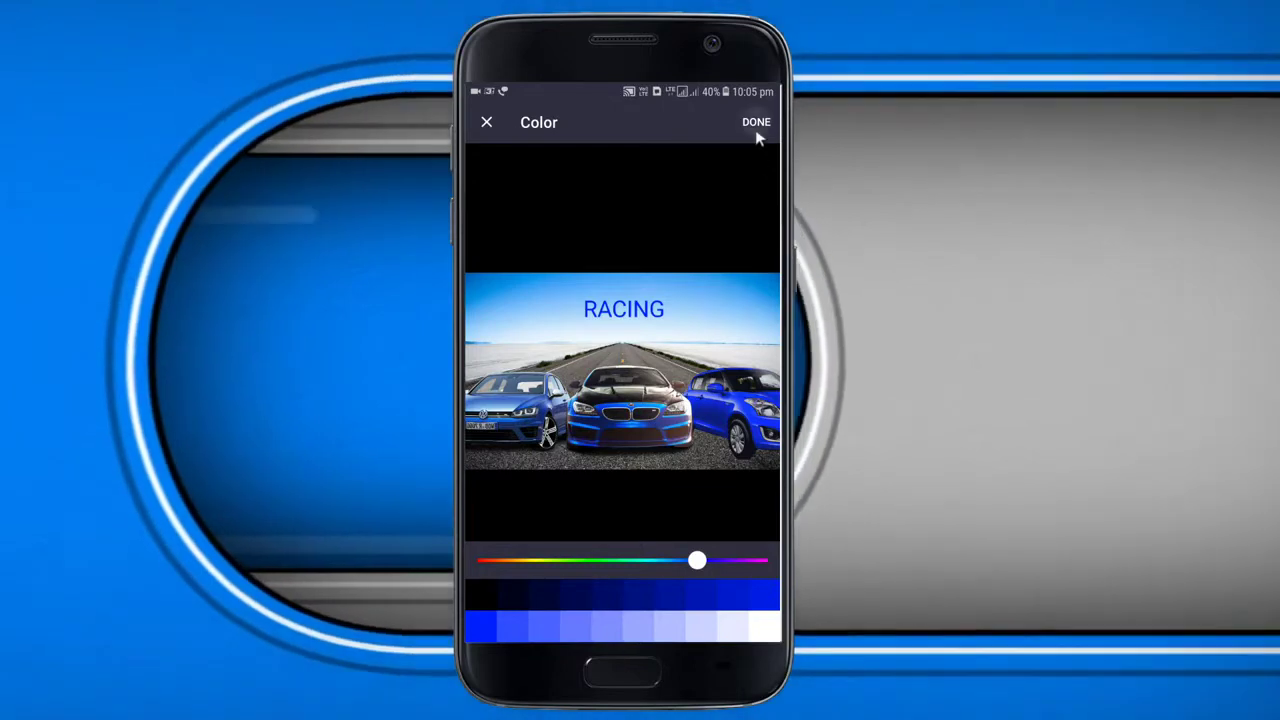
pyautogui.click(700, 211)
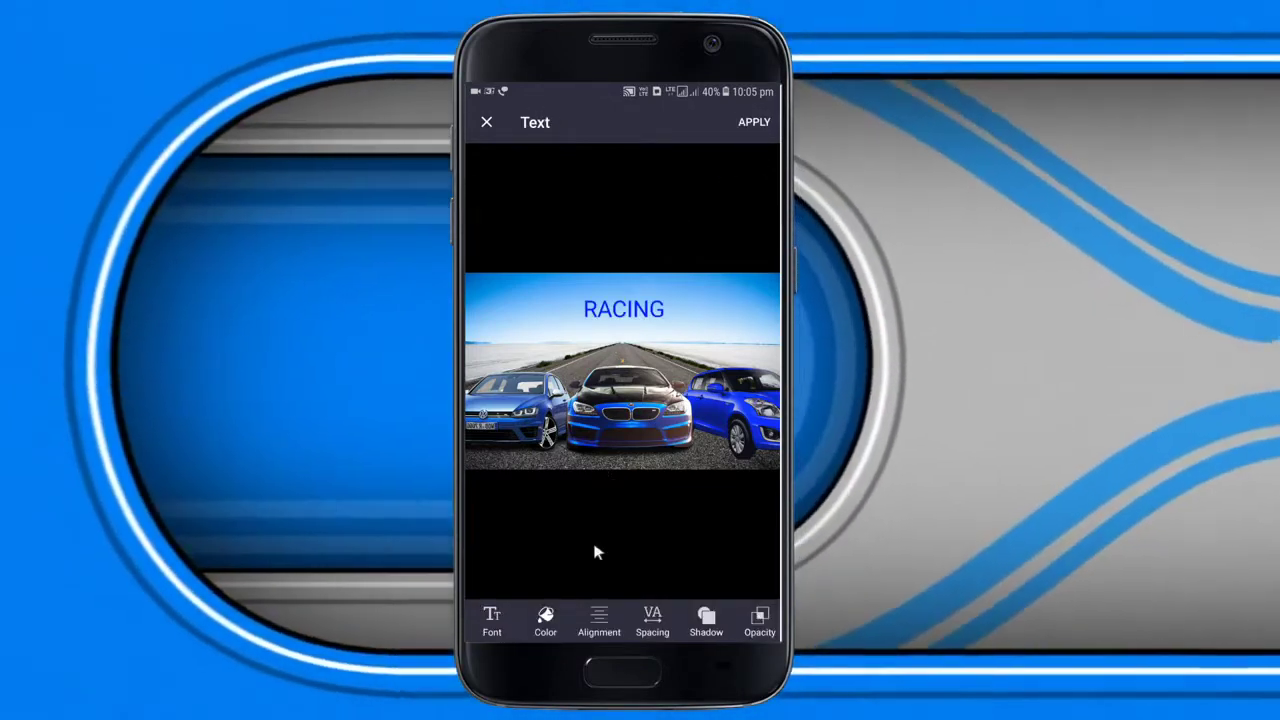
# Step: Set RACING in a bold brush-script font and commit the text to the photo
pyautogui.click(493, 612)
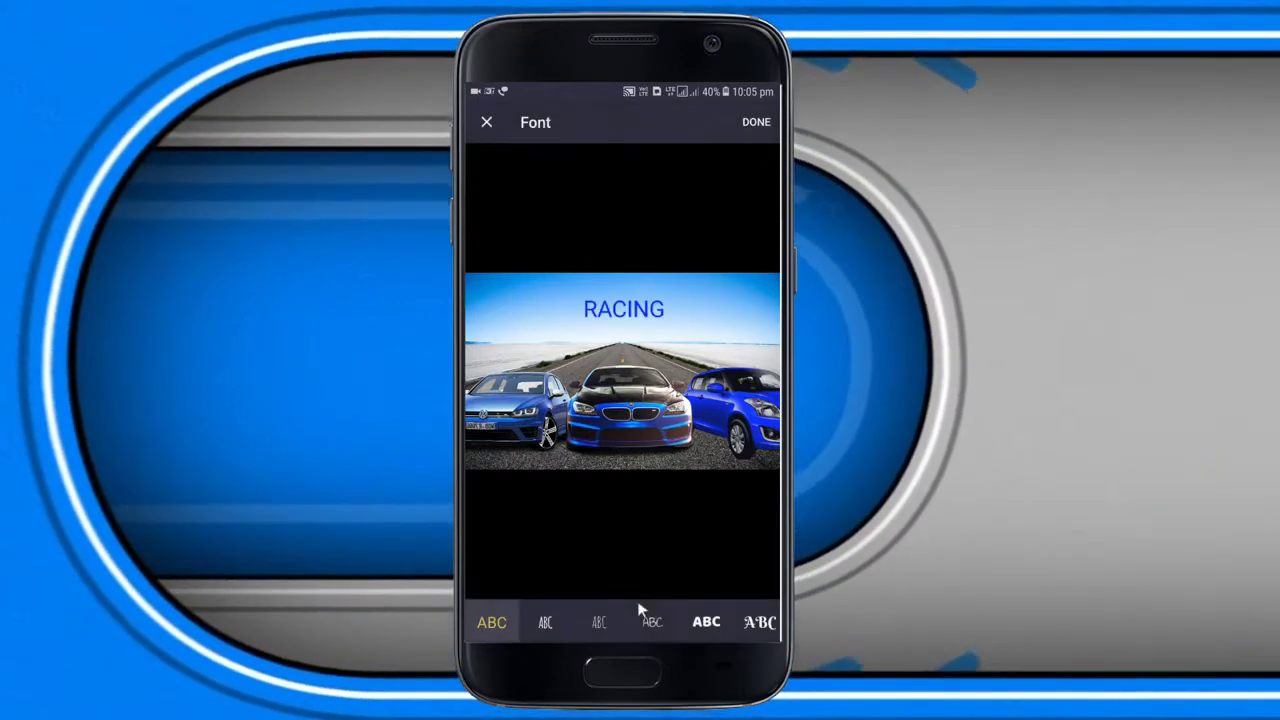
pyautogui.moveTo(697, 628); pyautogui.dragTo(560, 628)
pyautogui.click(705, 625)
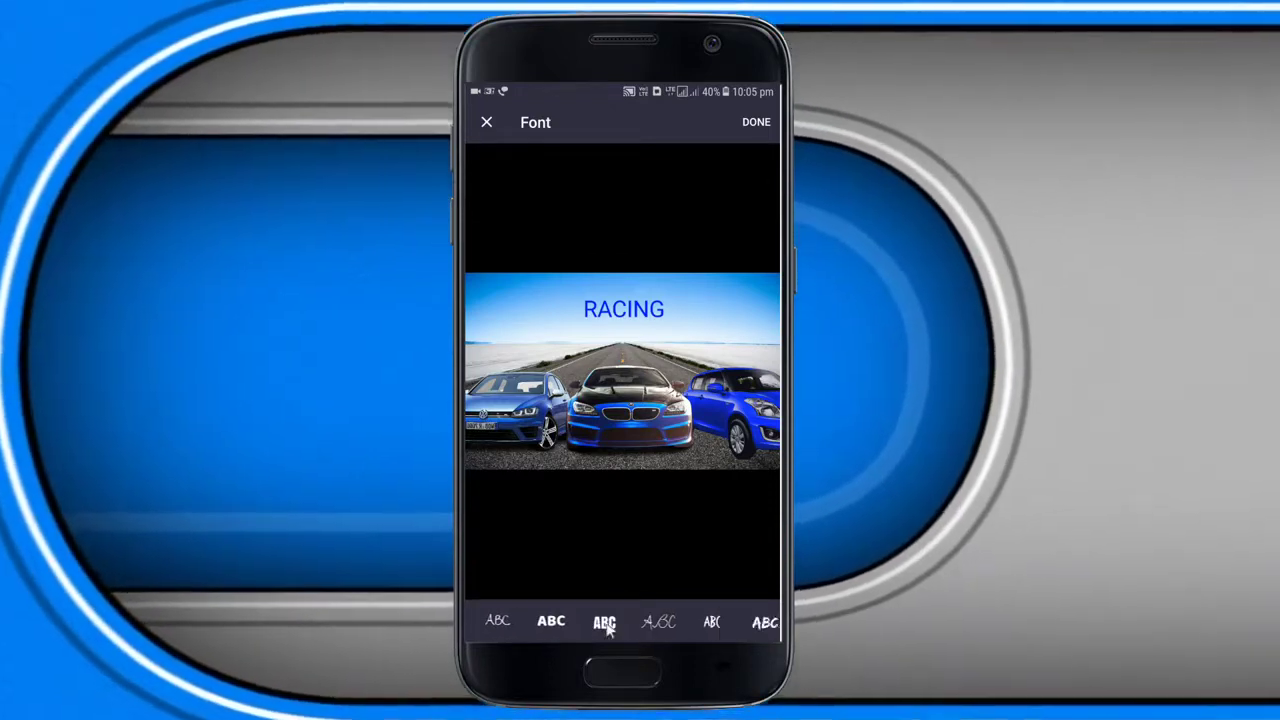
pyautogui.click(639, 314)
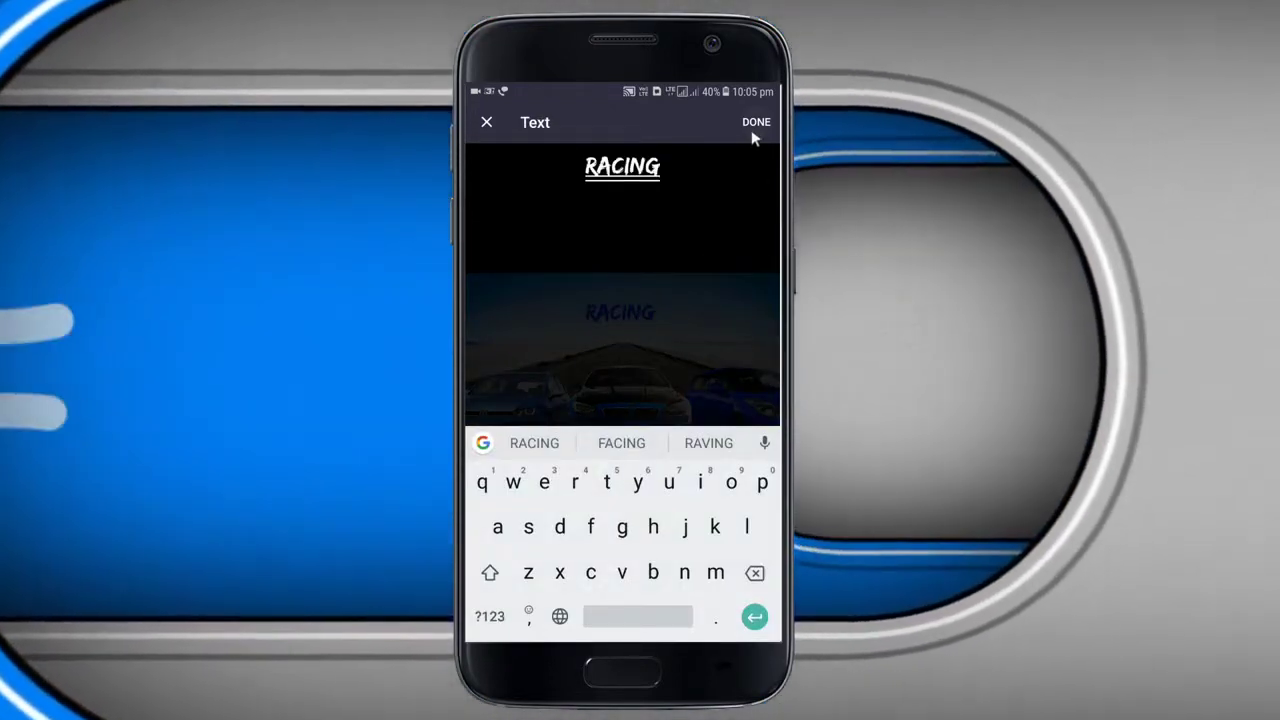
pyautogui.click(755, 124)
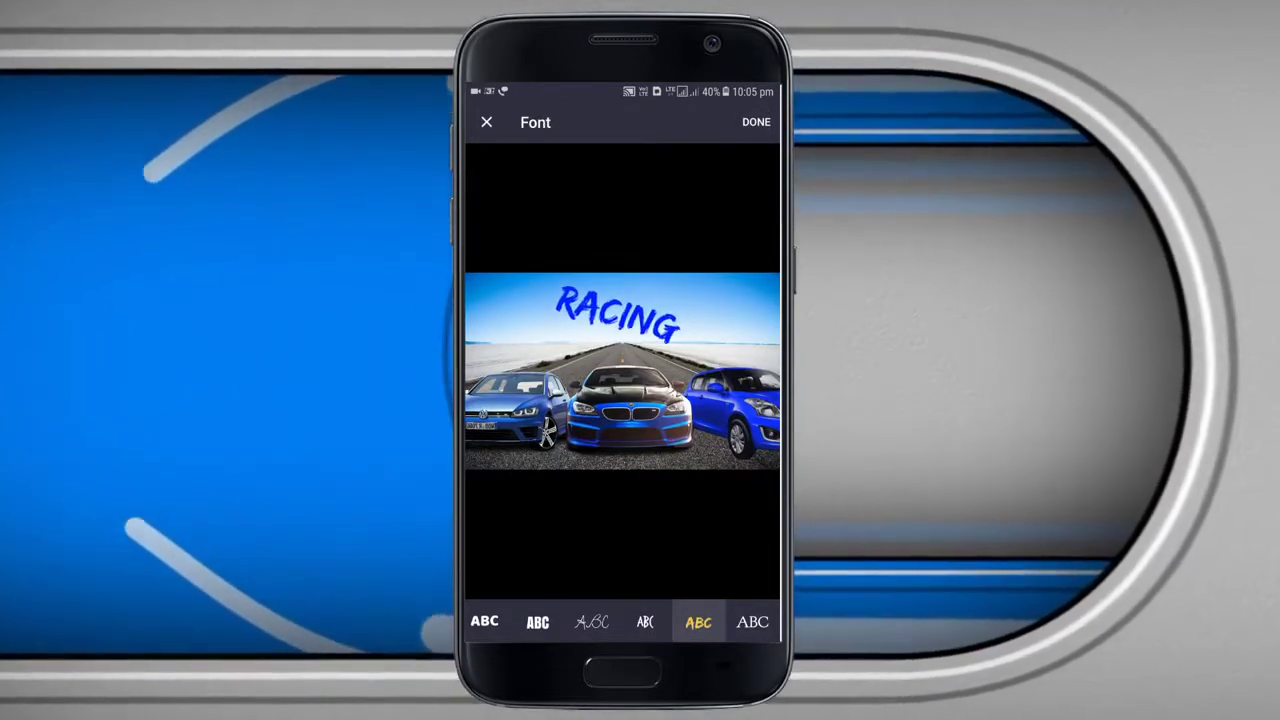
pyautogui.click(757, 124)
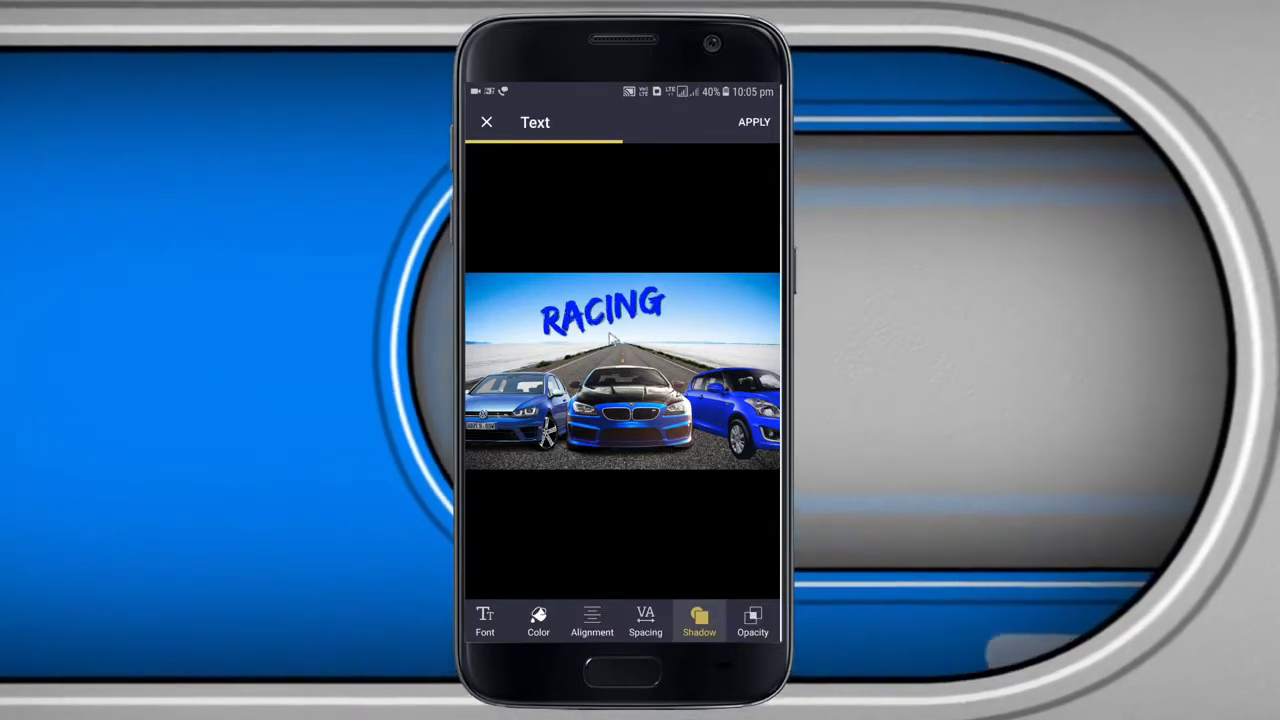
pyautogui.click(754, 122)
# Step: Add the text 'CARS' and colour it orange
pyautogui.click(731, 614)
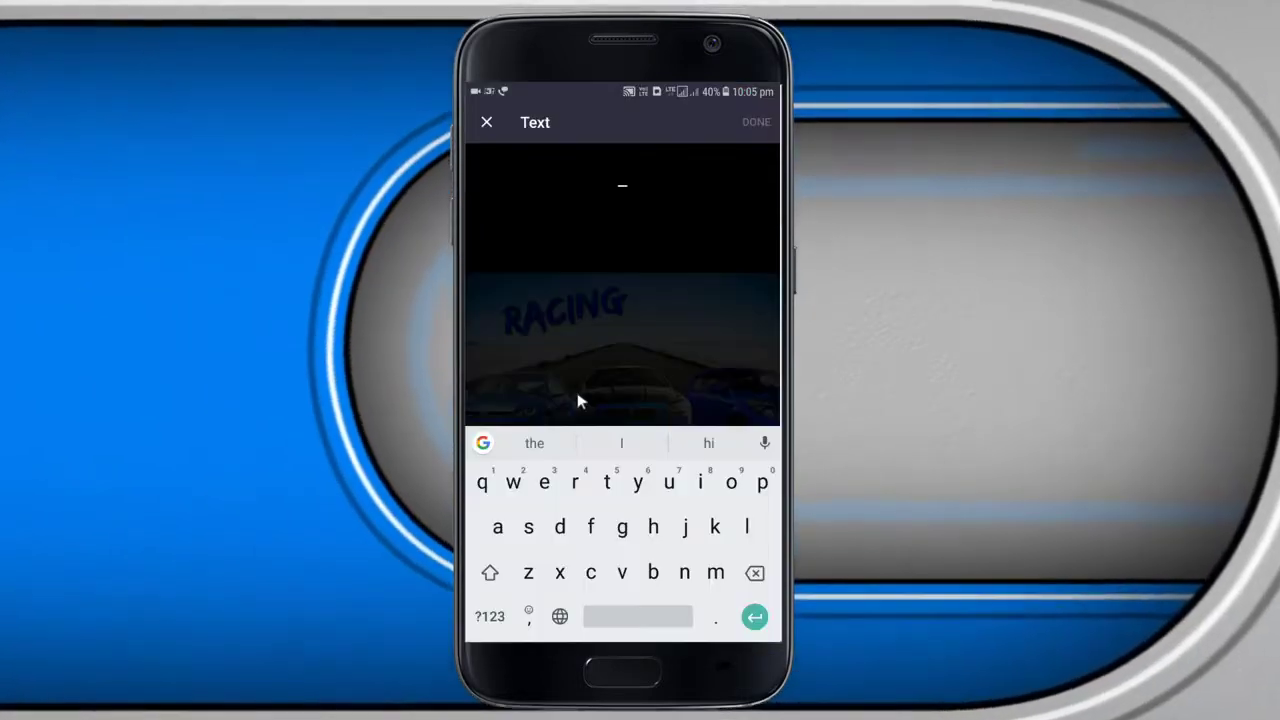
pyautogui.write('CARS')
pyautogui.click(688, 245)
pyautogui.click(545, 620)
pyautogui.click(486, 623)
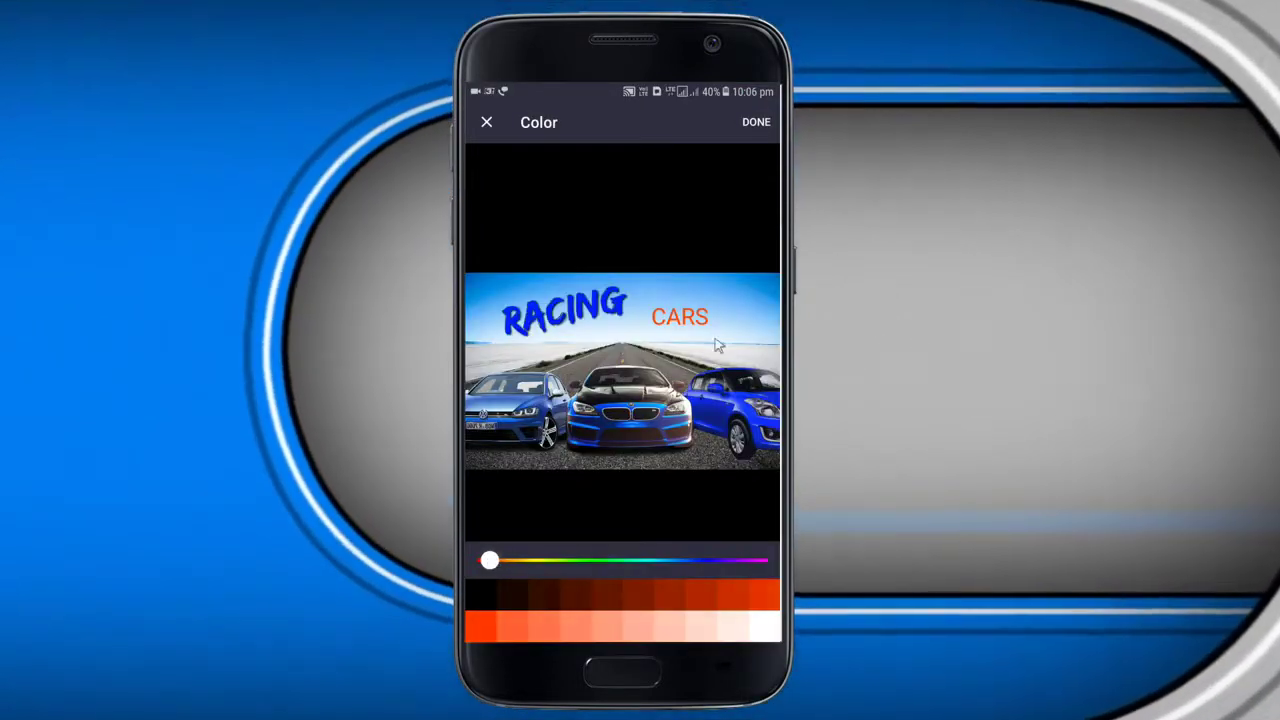
pyautogui.click(756, 122)
# Step: Give CARS the brush font, raise its shadow to about 74, and apply it
pyautogui.click(492, 620)
pyautogui.click(624, 622)
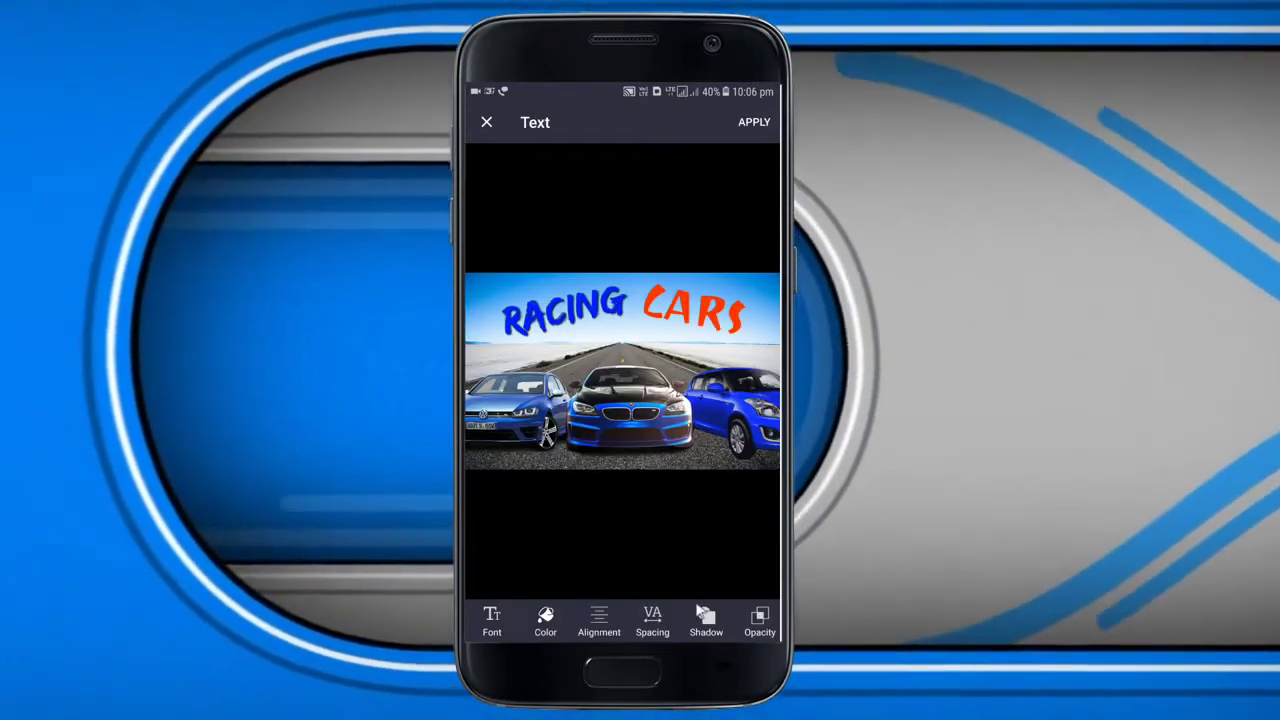
pyautogui.click(706, 620)
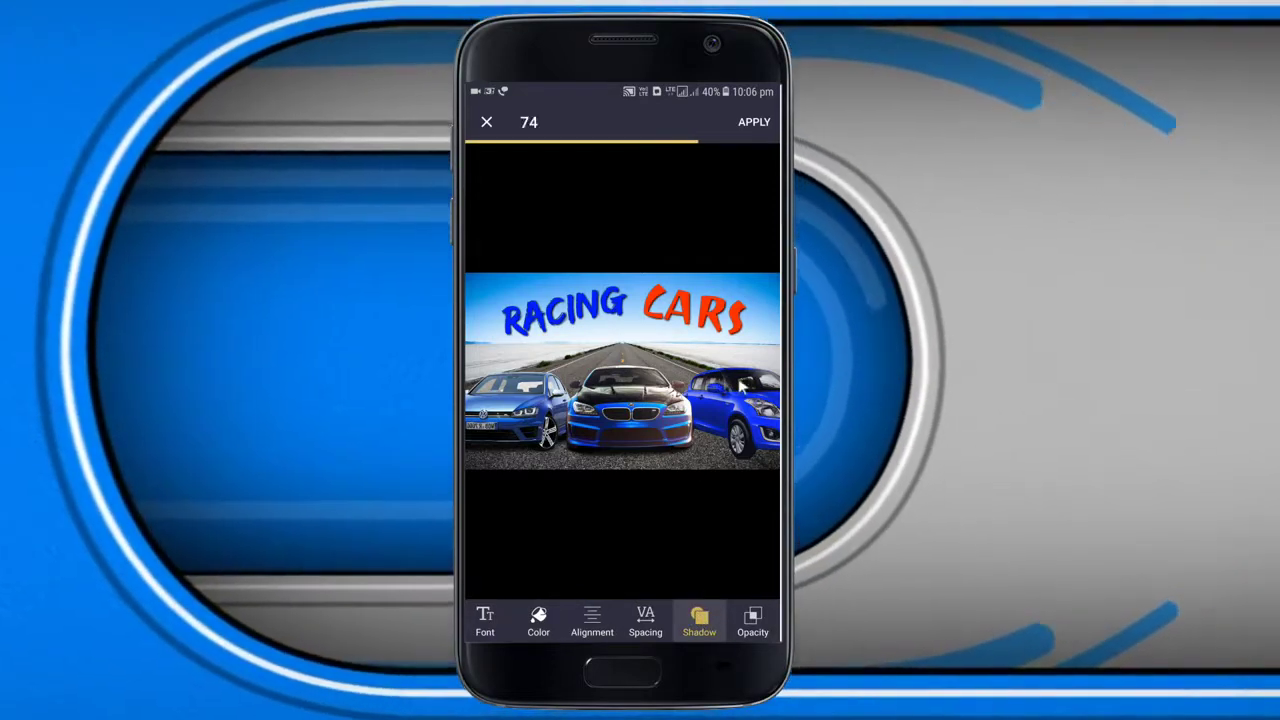
pyautogui.moveTo(600, 520); pyautogui.dragTo(635, 518)
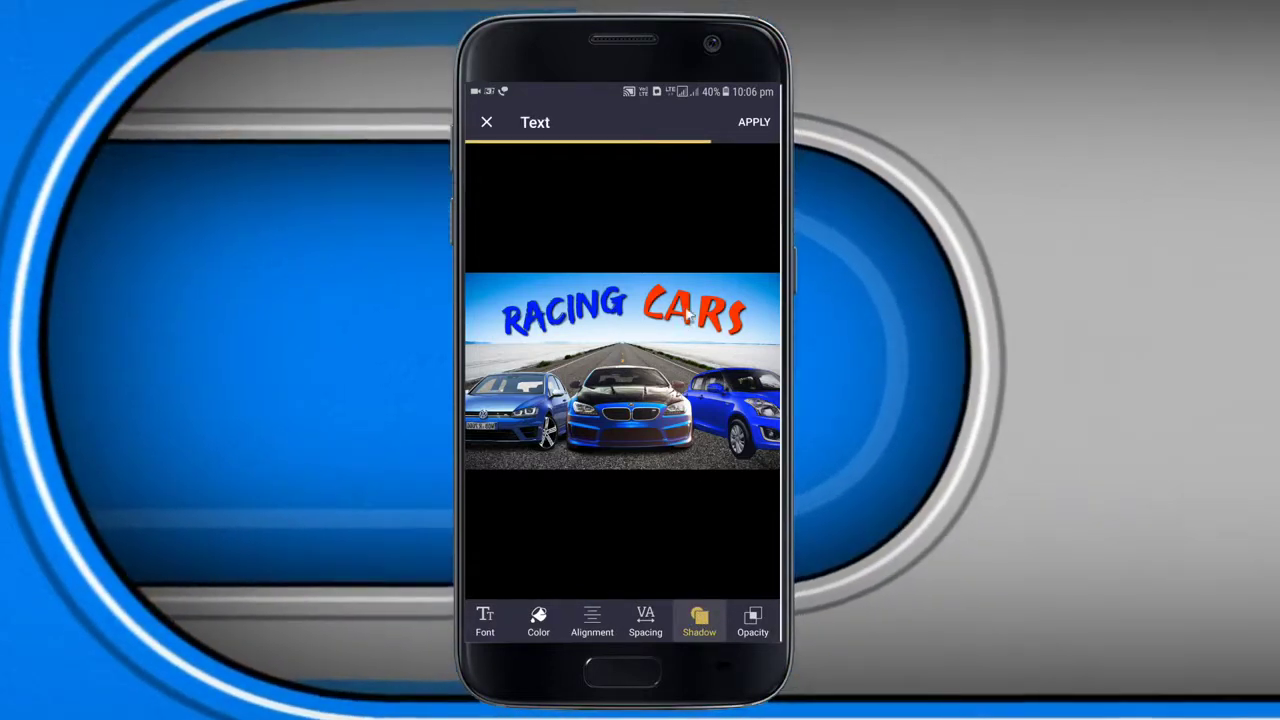
pyautogui.click(756, 126)
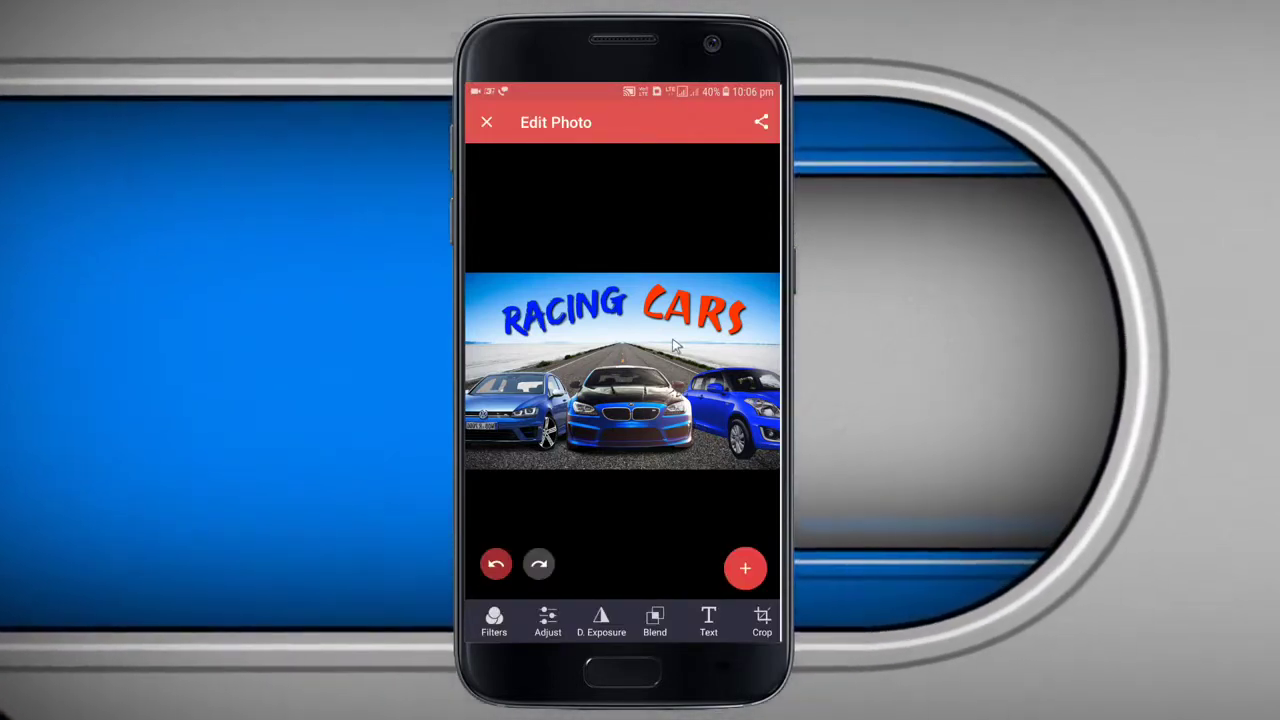
# Step: Preview effects E02, E05, E06 and E07, then apply the E10 effect to the photo
pyautogui.click(497, 287)
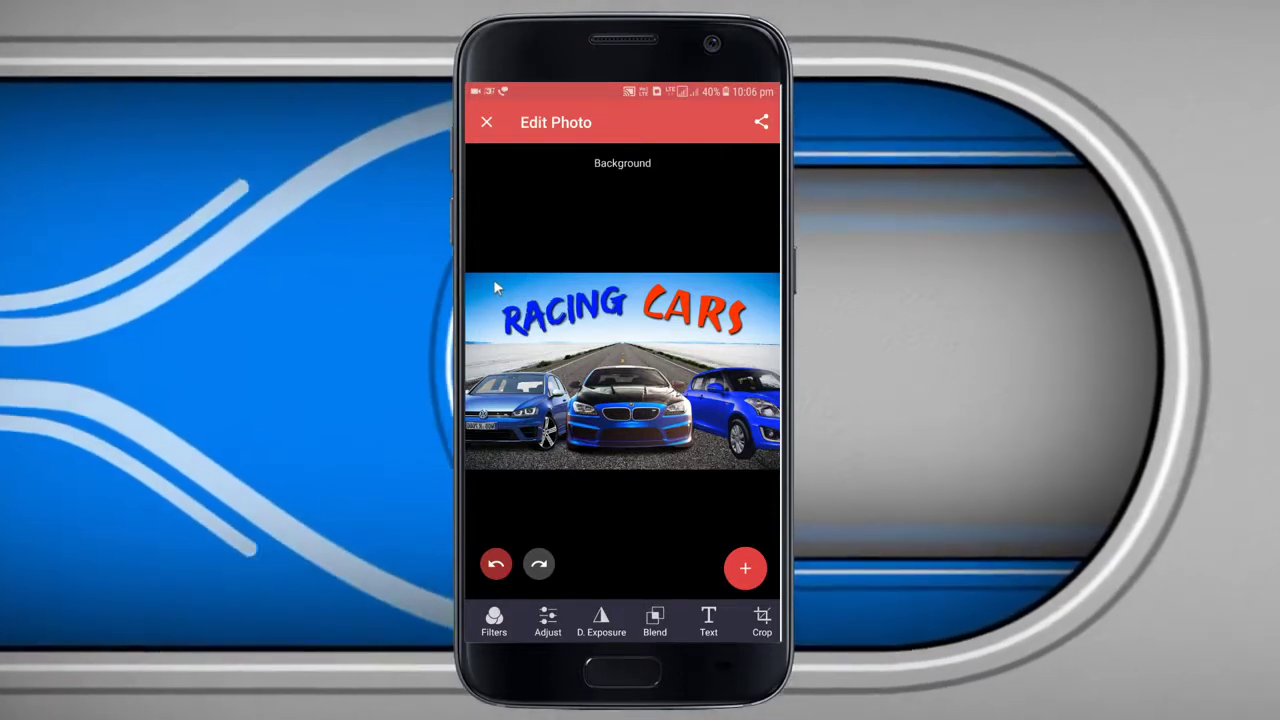
pyautogui.moveTo(659, 625); pyautogui.dragTo(608, 630)
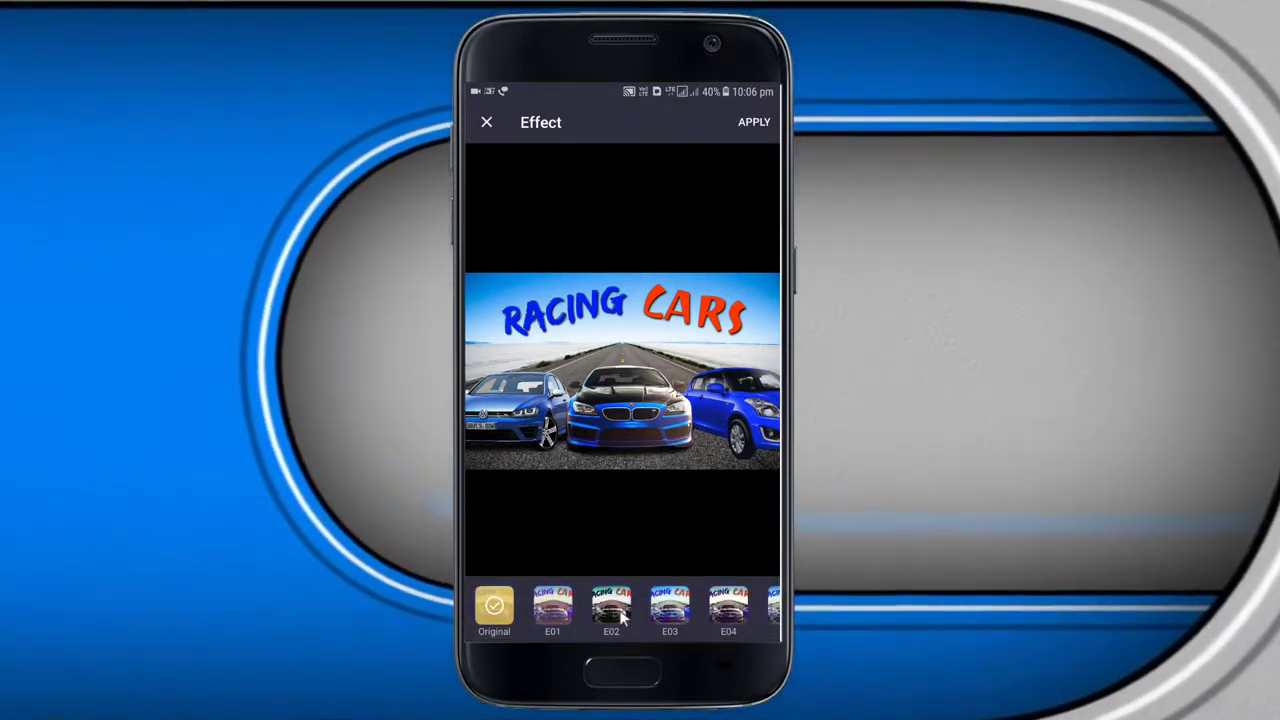
pyautogui.click(611, 607)
pyautogui.moveTo(657, 620); pyautogui.dragTo(558, 609)
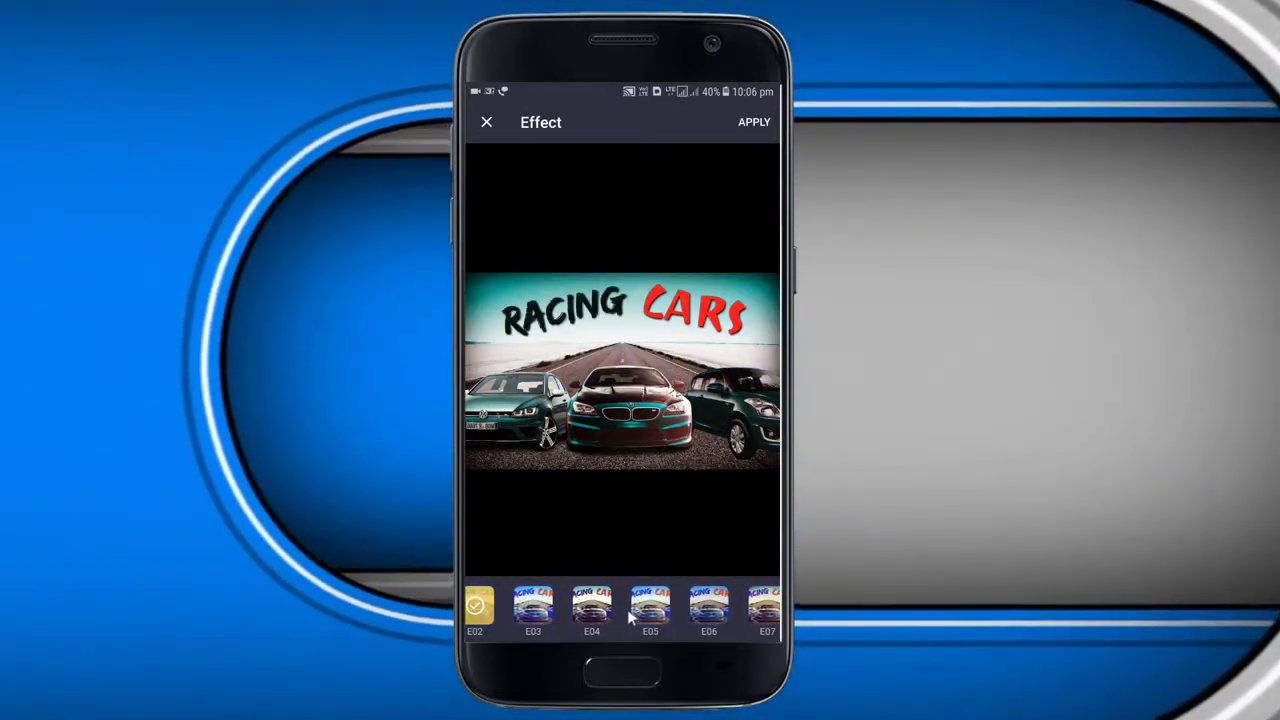
pyautogui.click(648, 612)
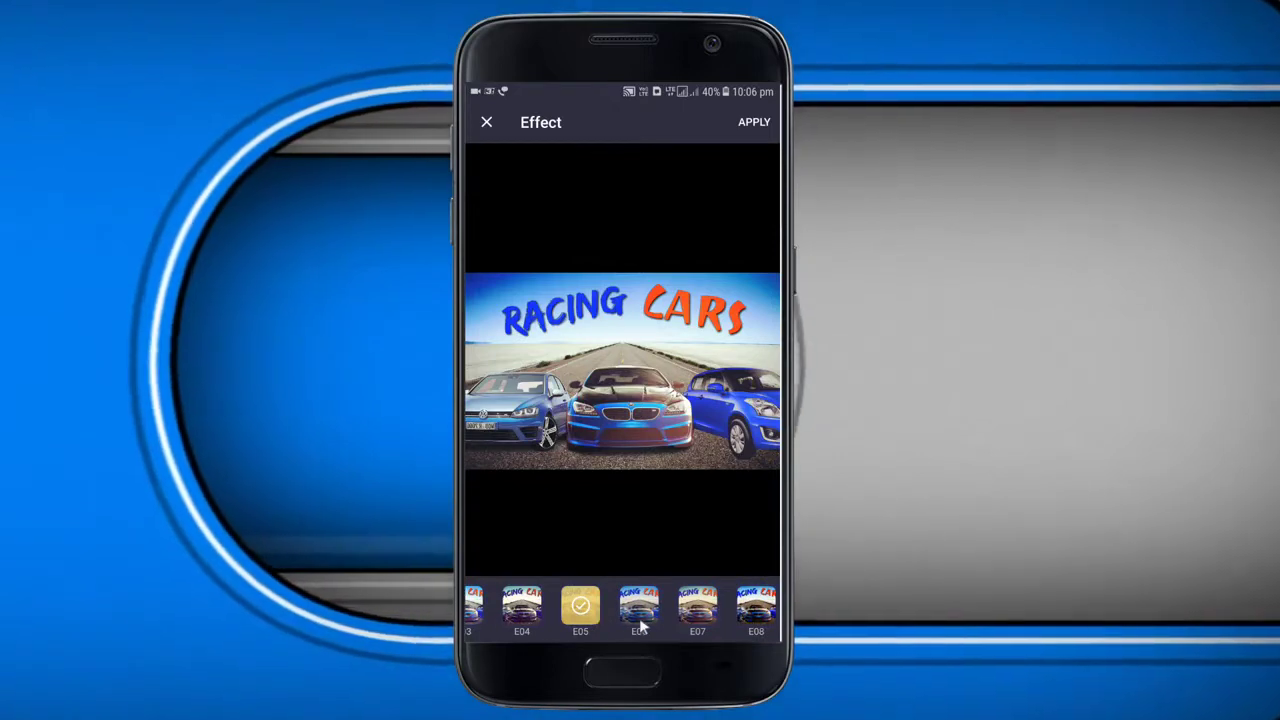
pyautogui.click(641, 620)
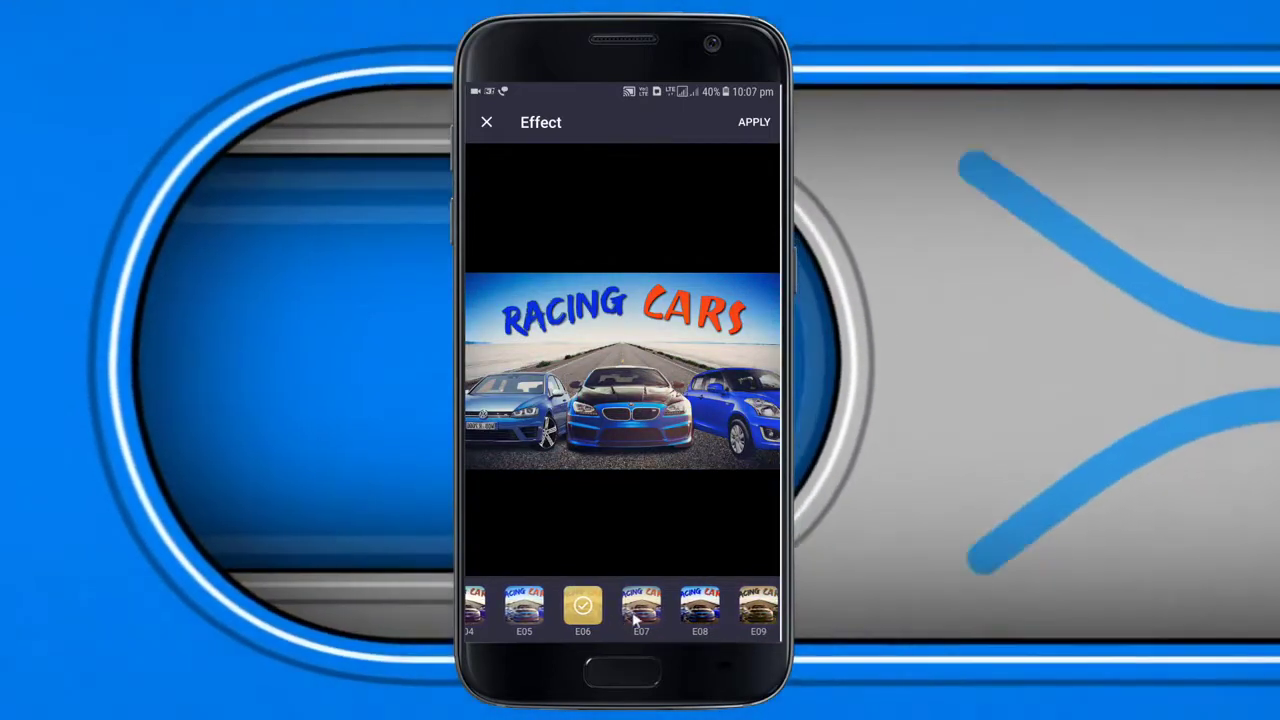
pyautogui.click(638, 612)
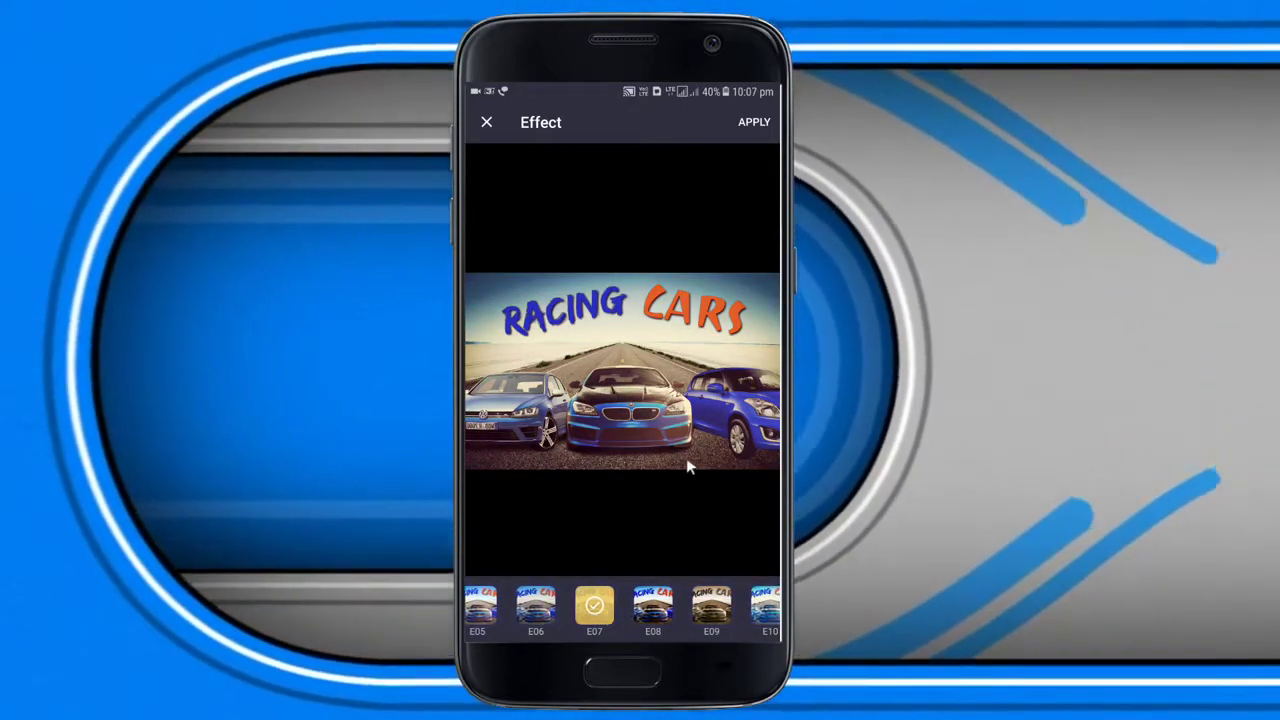
pyautogui.click(711, 608)
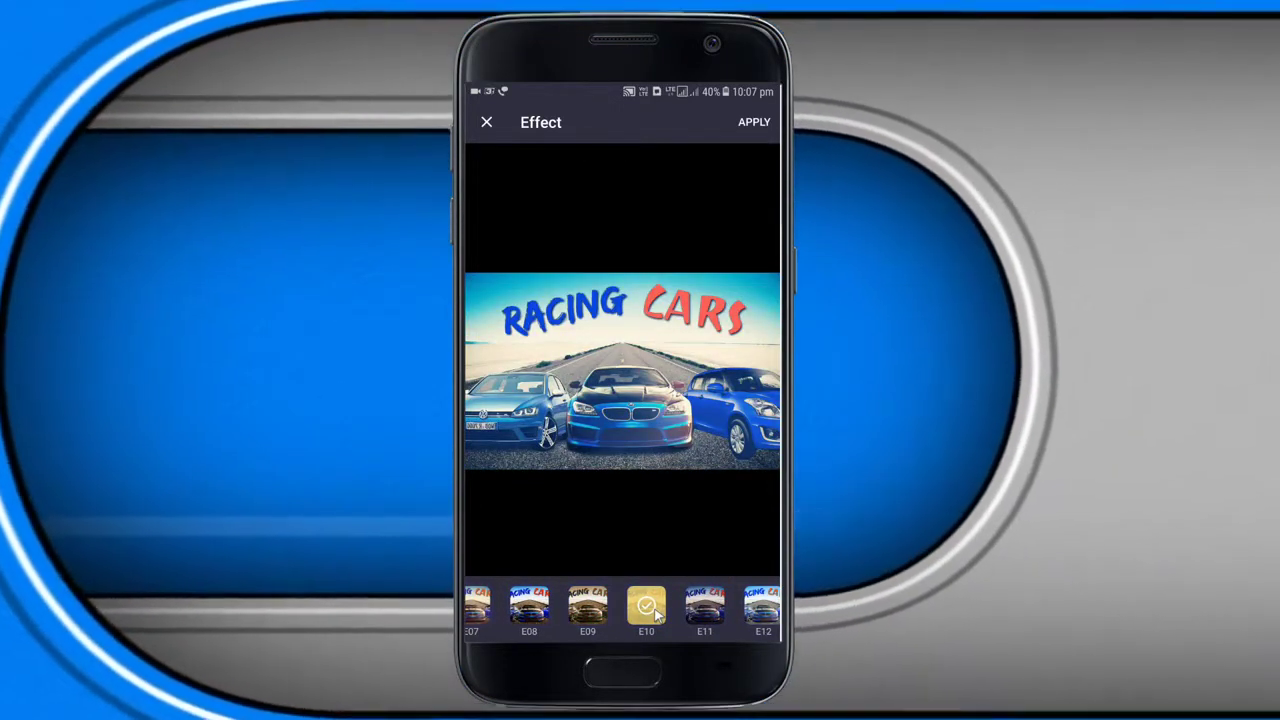
pyautogui.click(752, 122)
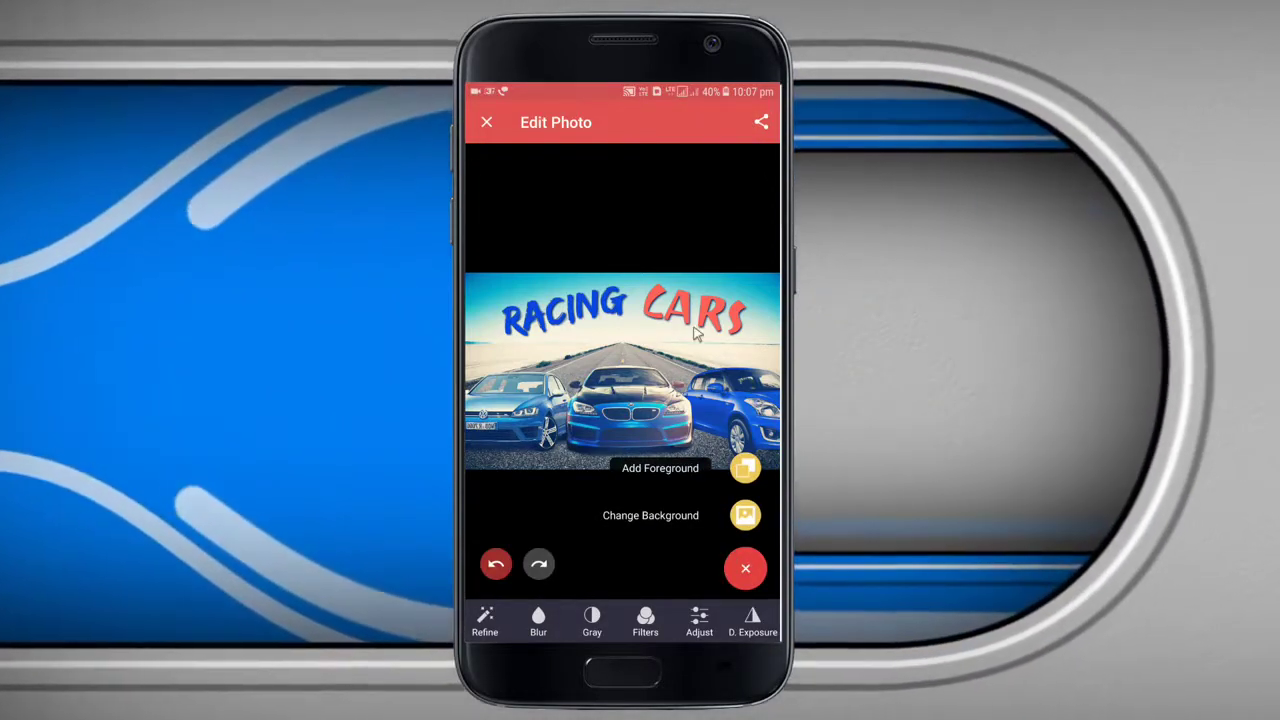
# Step: Save the E10-toned RACING CARS composite to the device using Save Image from the share menu
pyautogui.click(761, 122)
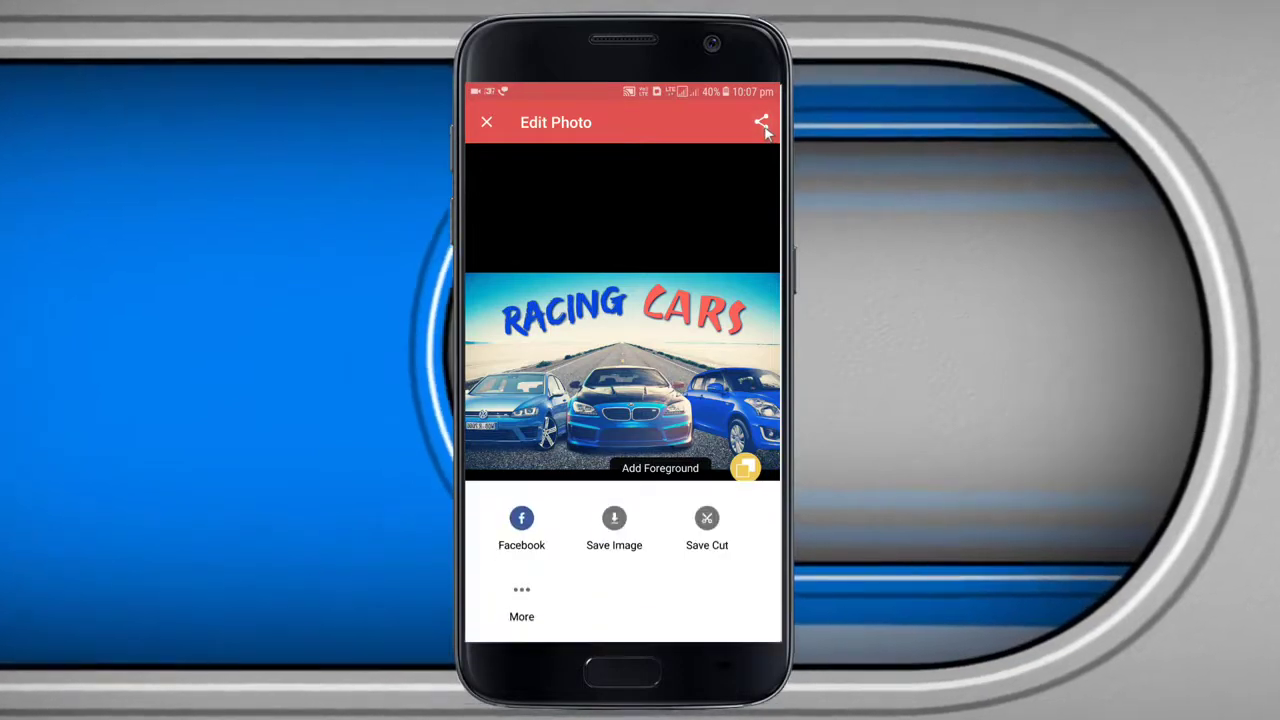
pyautogui.click(615, 532)
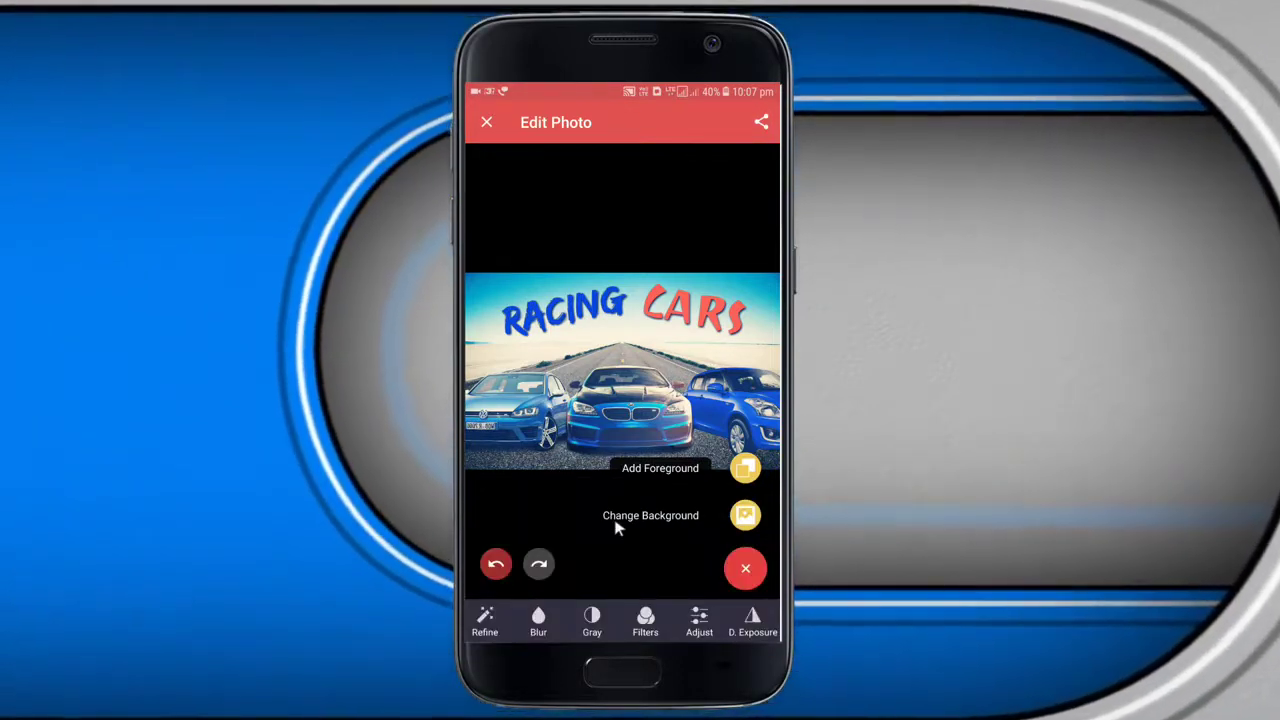